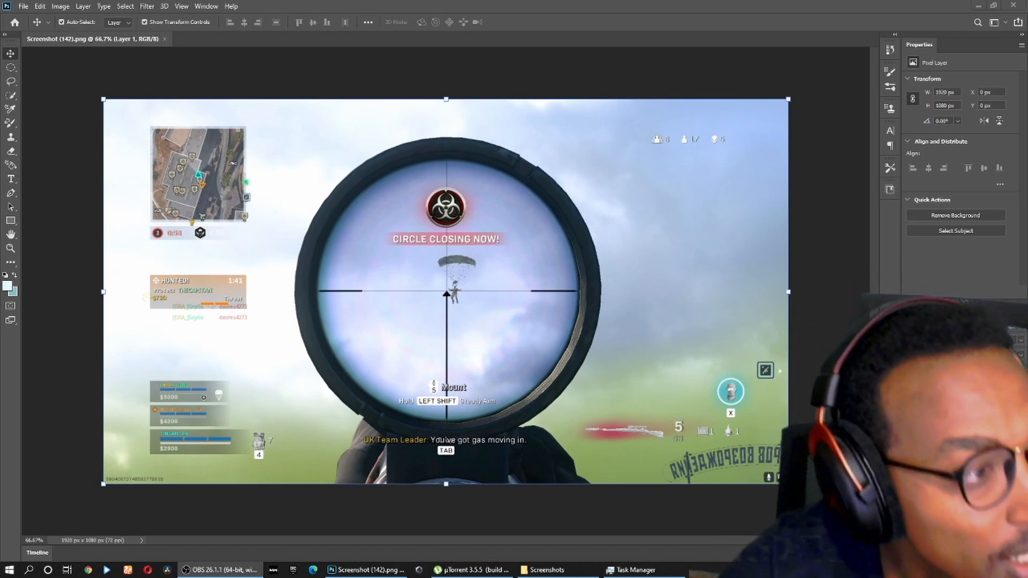
Activate the Lasso tool and duplicate Layer 1 as a working copy.
left_click(11, 82)
left_click(10, 84)
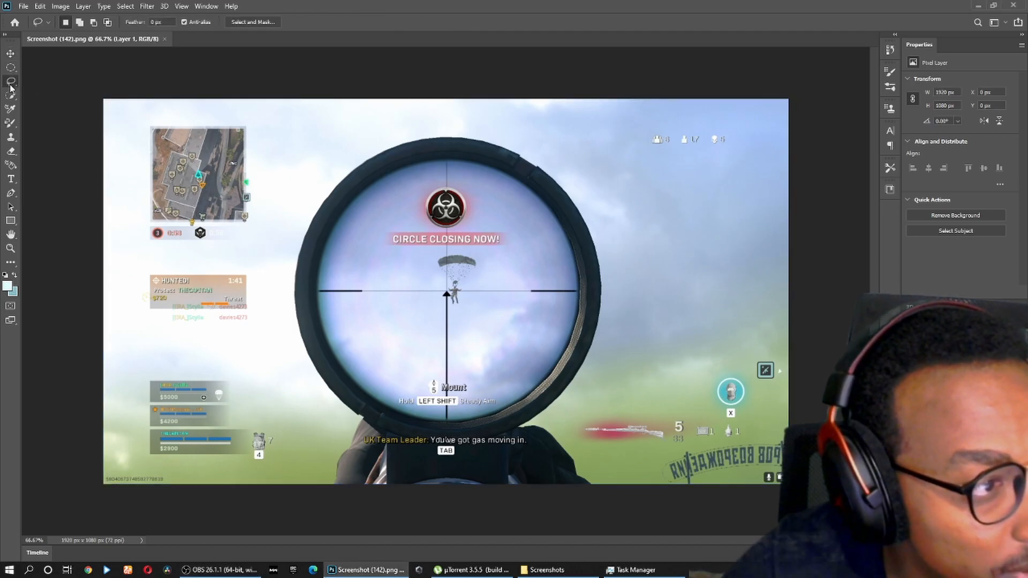
right_click(14, 83)
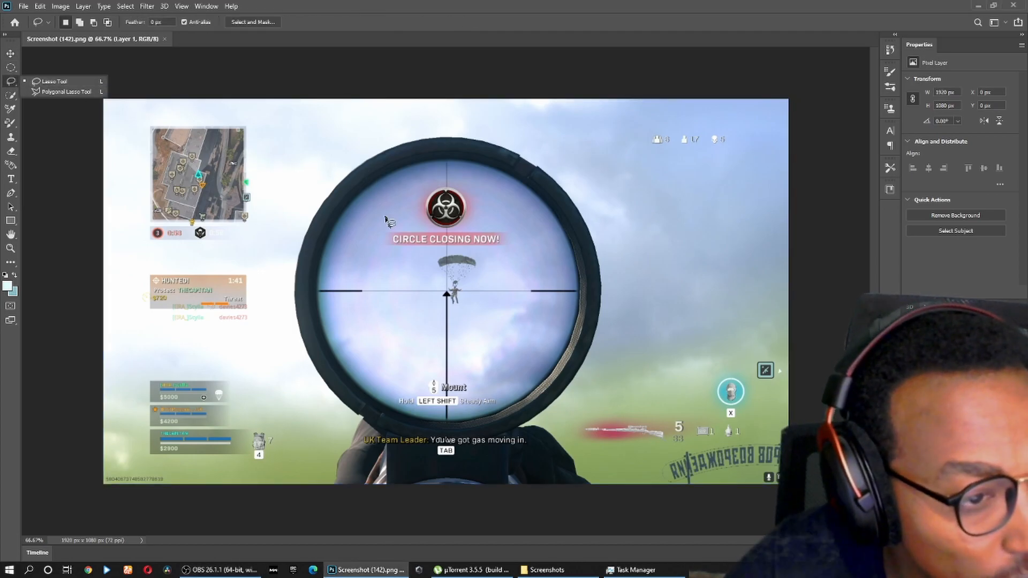
left_click(395, 245)
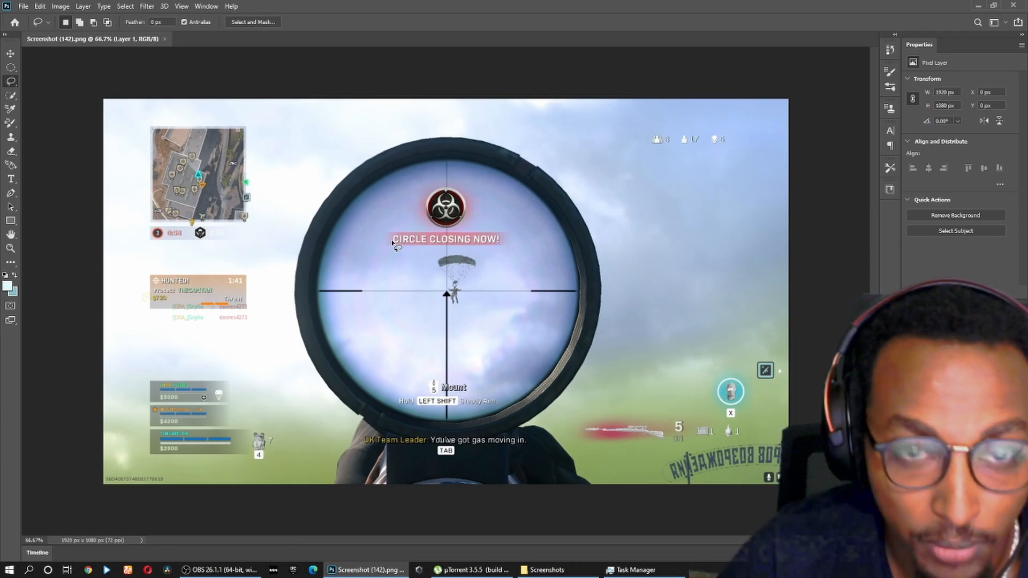
key("ctrl+j")
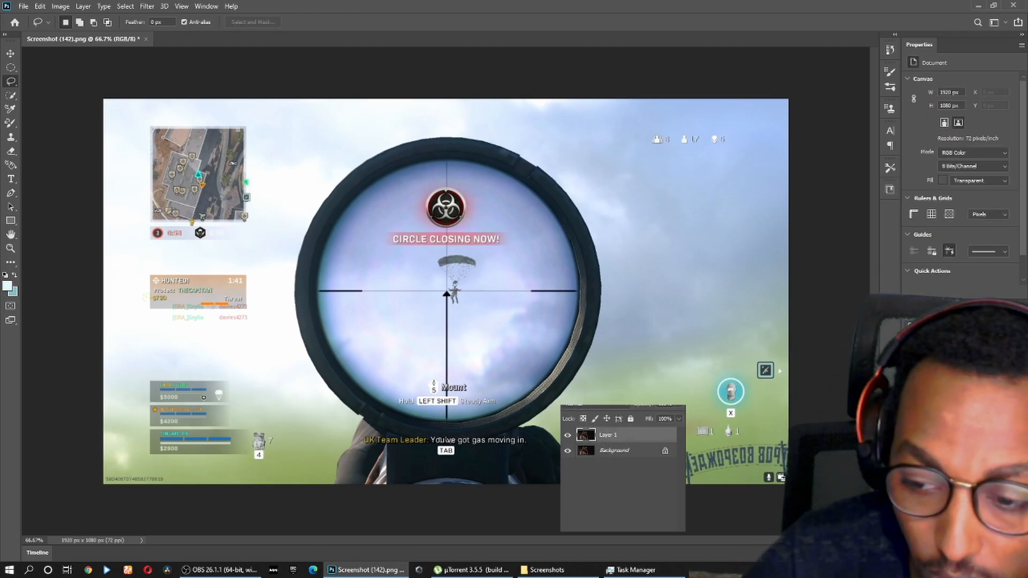
left_click(954, 370)
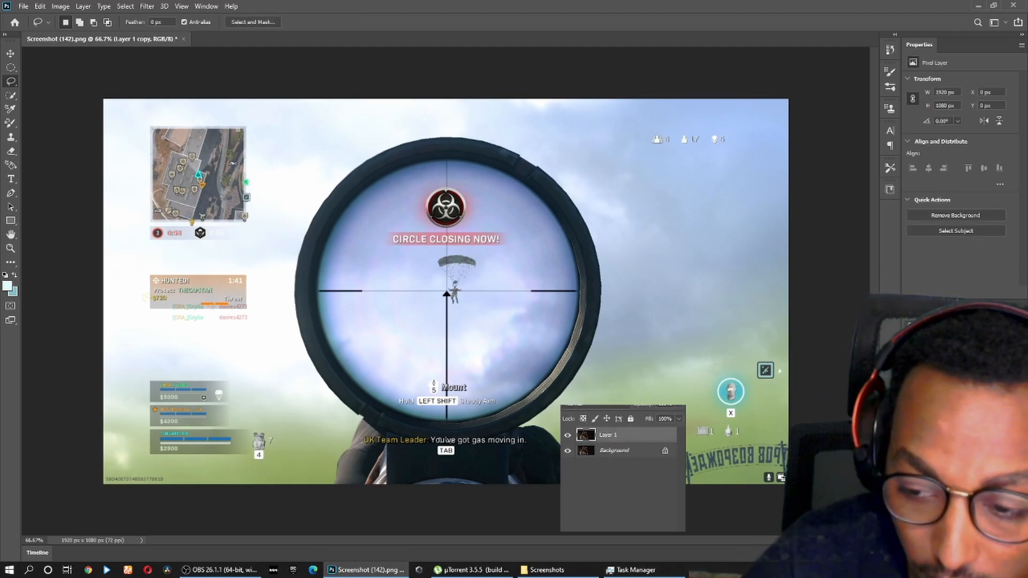
Lasso the minimap in the image's upper-left area and remove it with a Content-Aware fill.
right_click(10, 83)
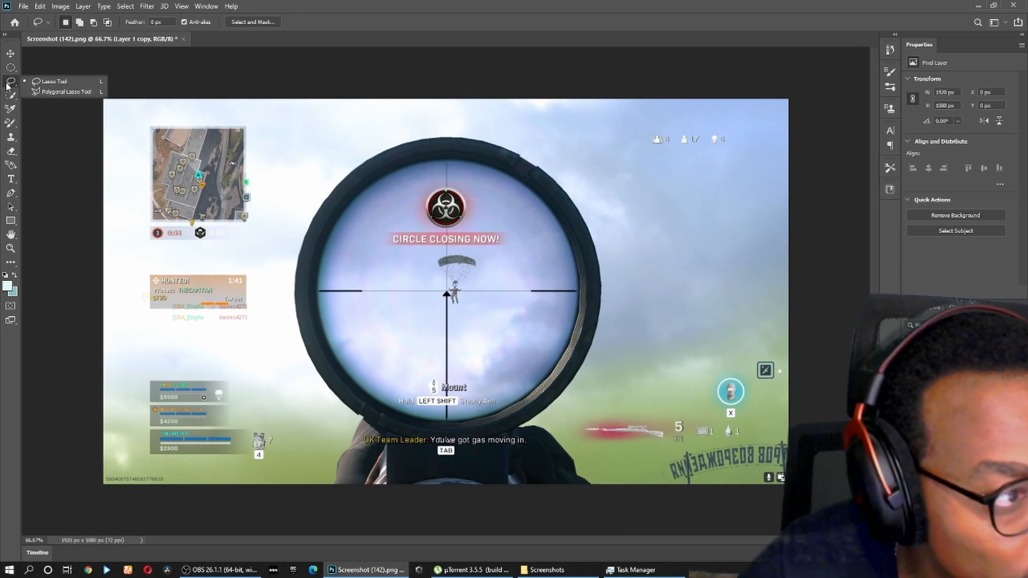
left_click(147, 130)
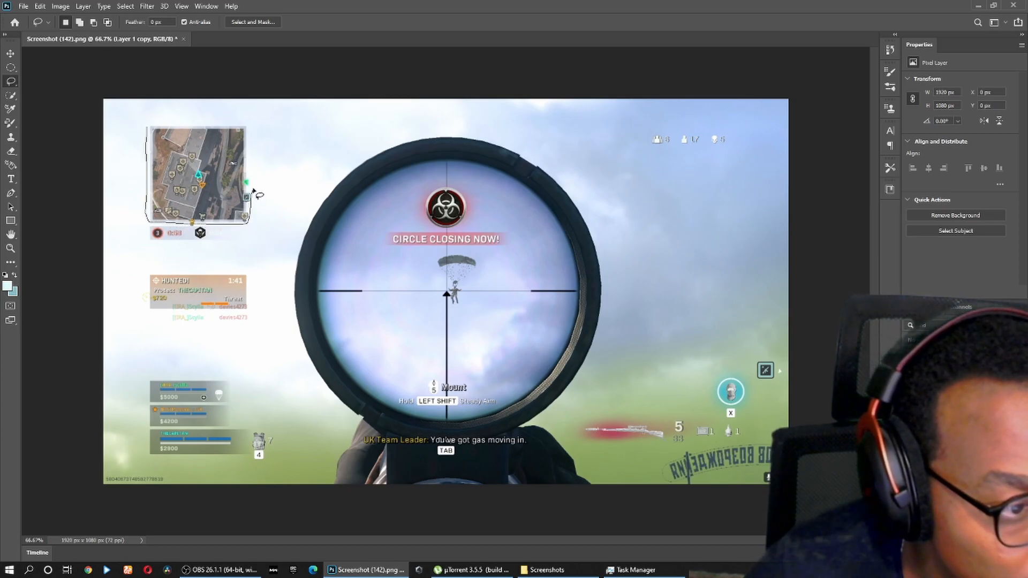
left_click_drag(228, 125, 145, 129)
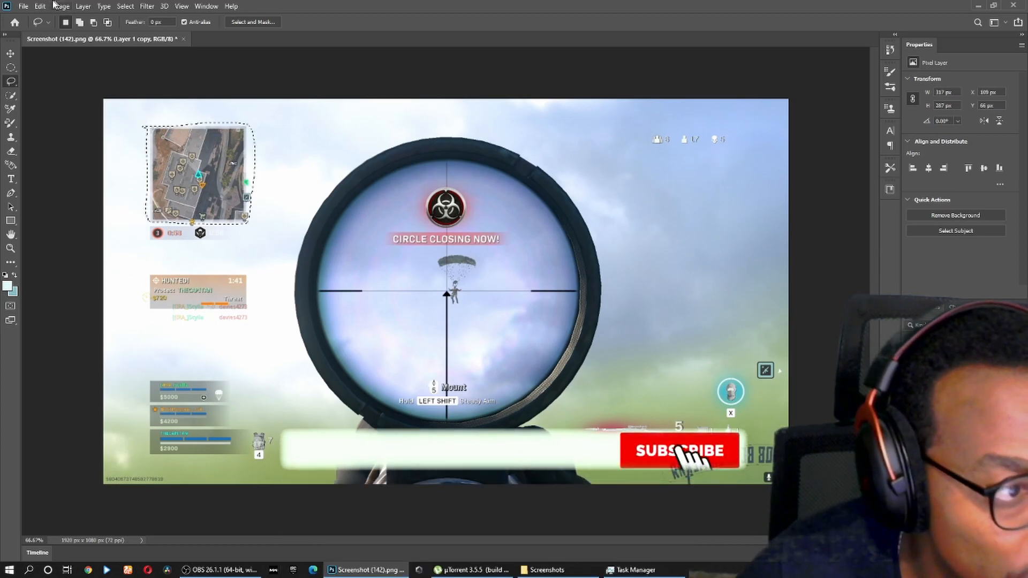
left_click(40, 6)
left_click(60, 174)
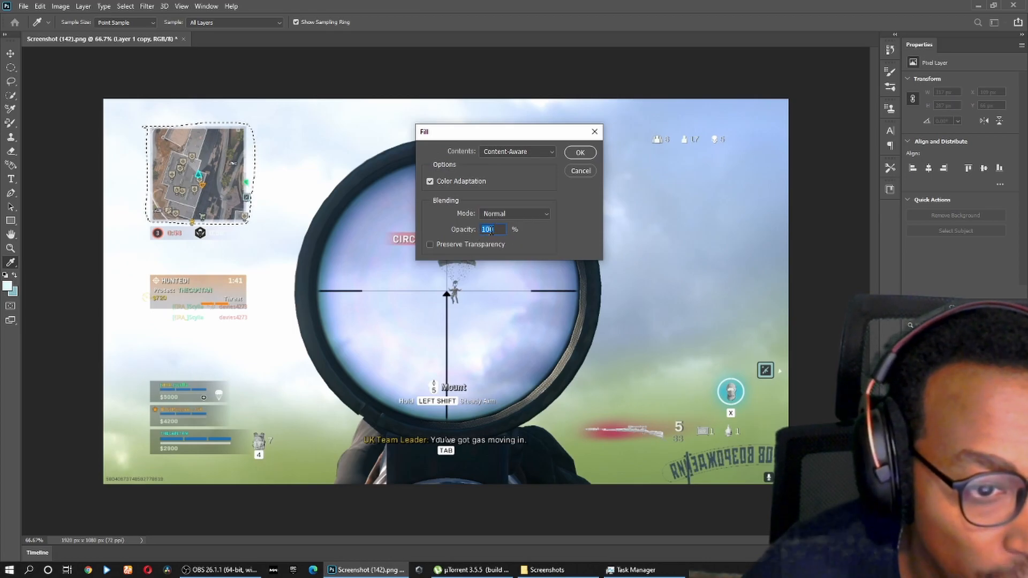
left_click(578, 154)
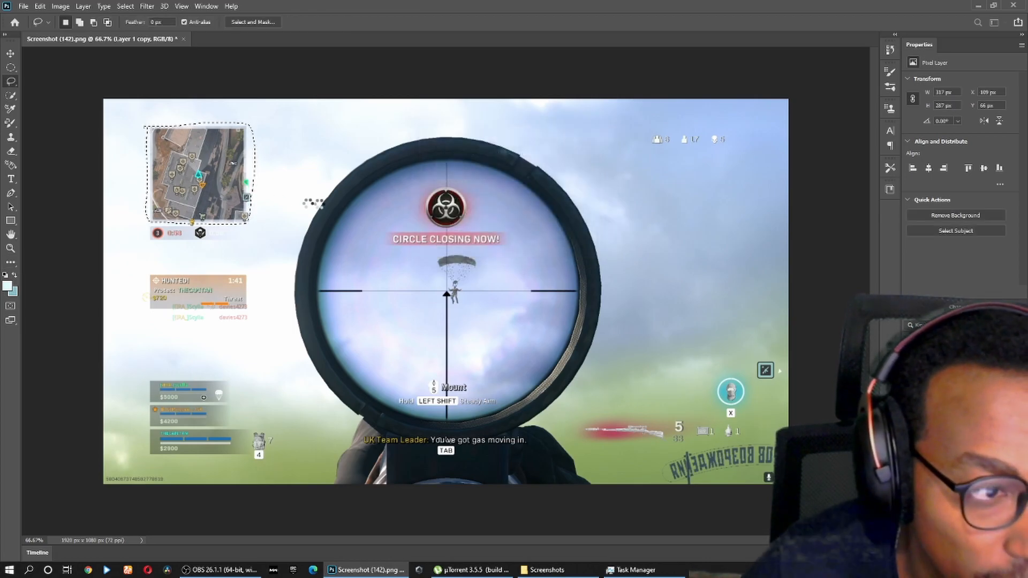
Lasso the minimap remnants and the timer strip below them, remove them with a Content-Aware fill, and deselect.
left_click_drag(140, 203, 207, 203)
left_click_drag(251, 236, 201, 248)
left_click_drag(145, 217, 140, 205)
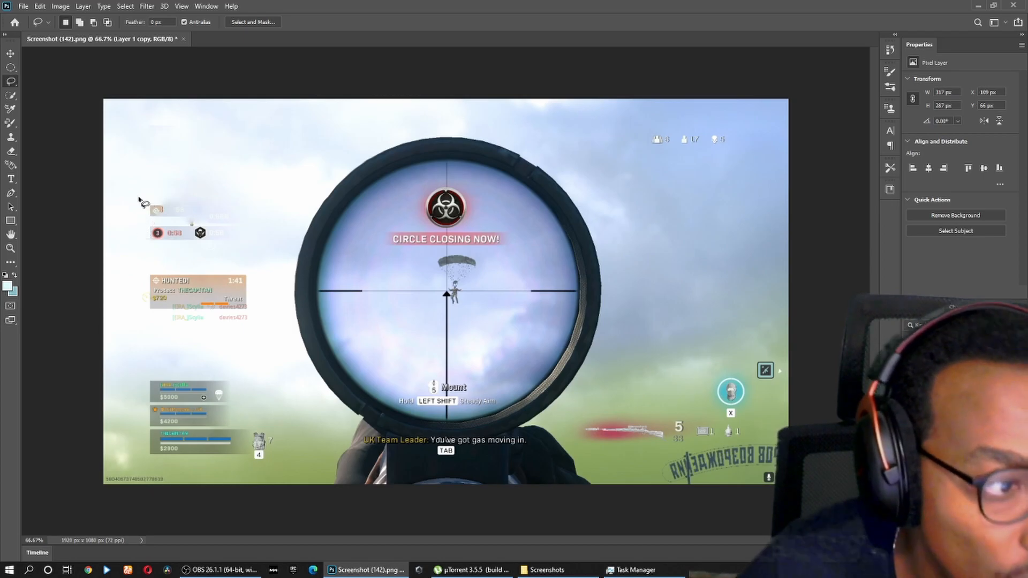
left_click(54, 7)
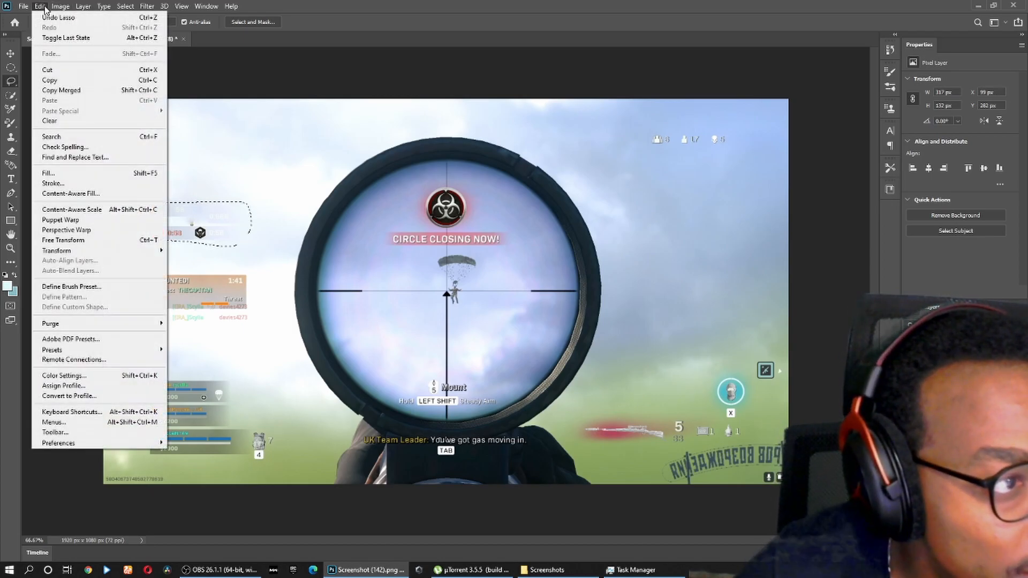
left_click(66, 175)
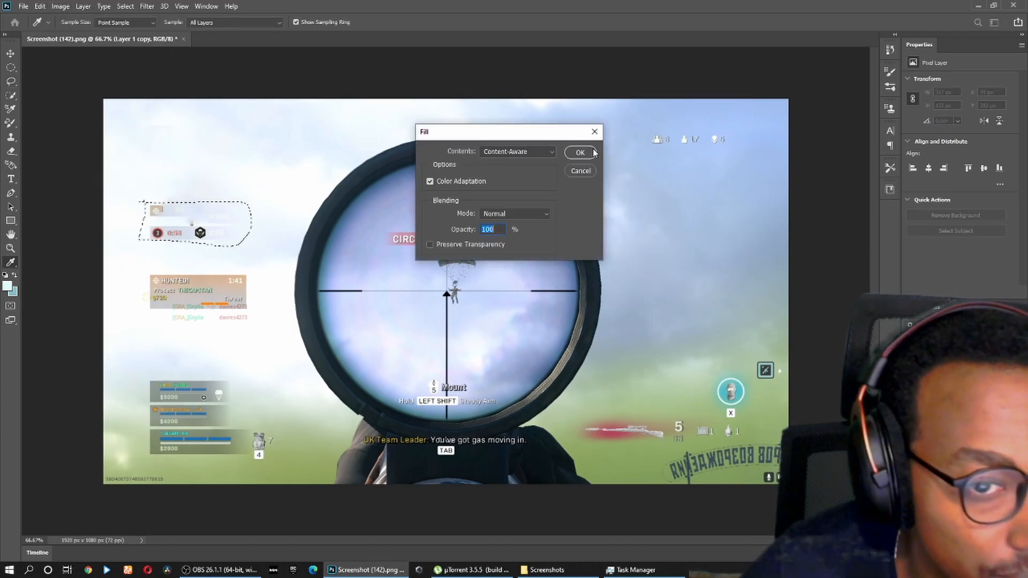
left_click(581, 153)
key("ctrl+d")
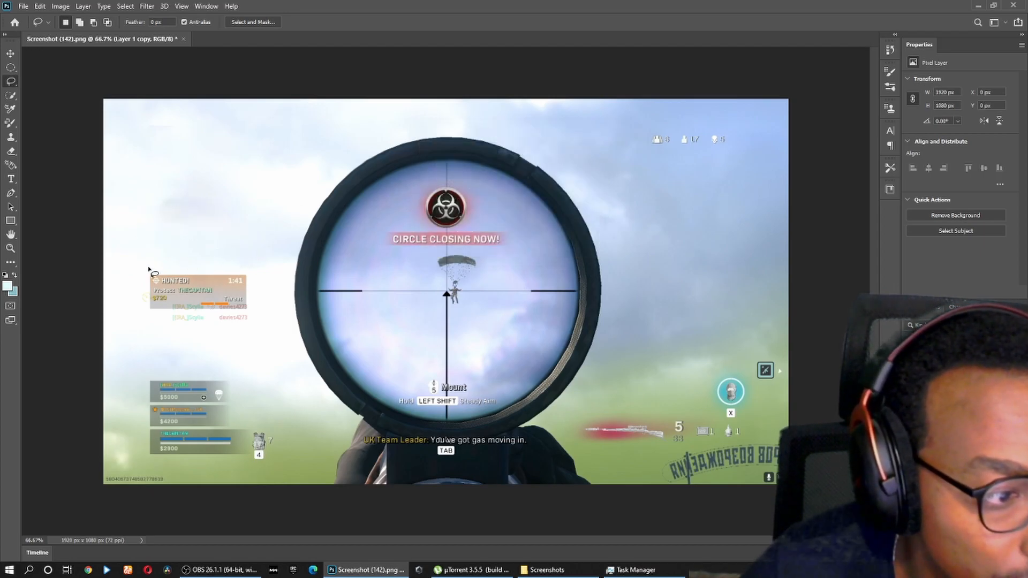
Lasso the orange "Hunted!" panel with the text under it, remove it with a Content-Aware fill, and deselect.
left_click_drag(172, 274, 259, 278)
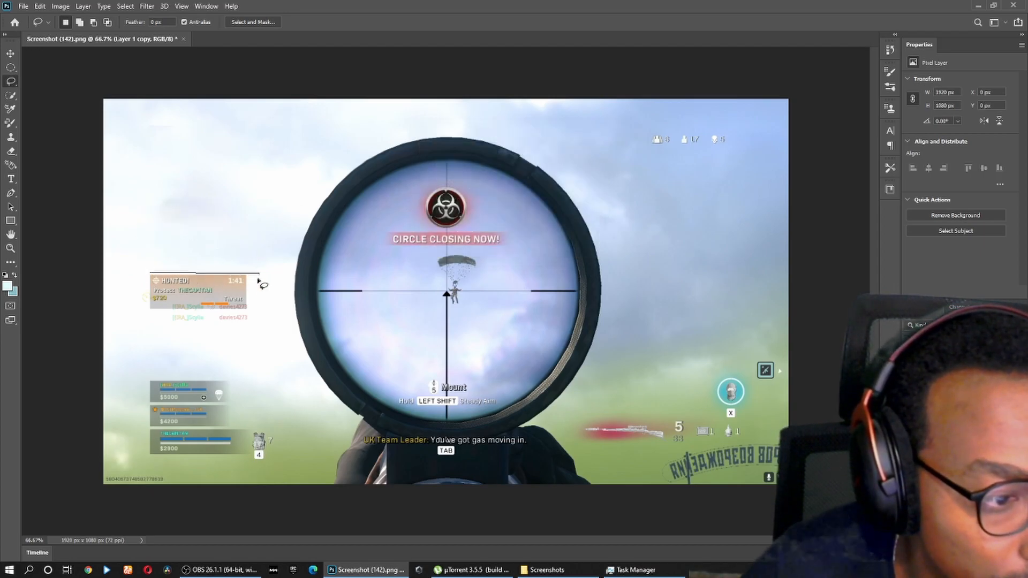
left_click_drag(246, 321, 194, 320)
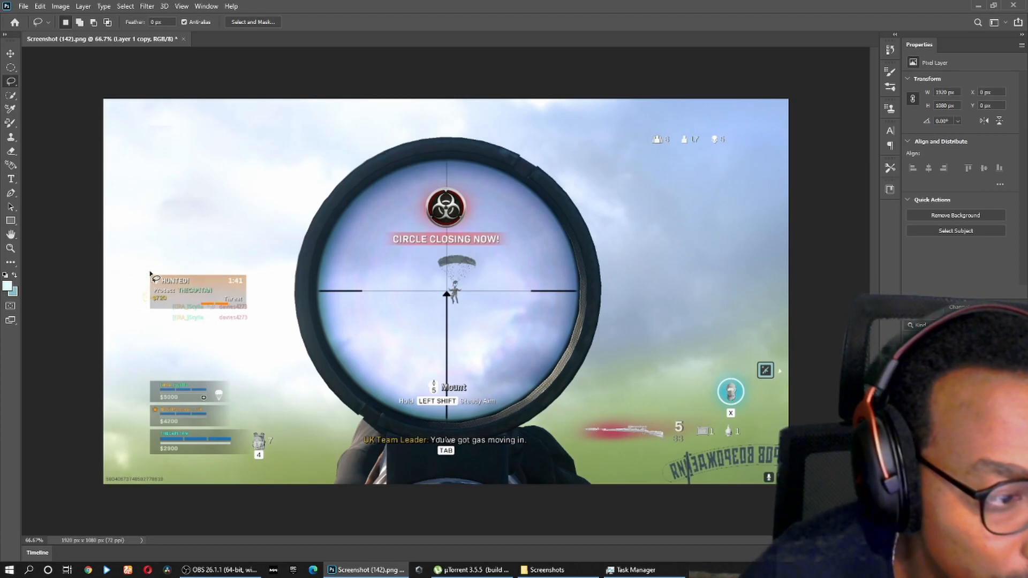
left_click_drag(151, 277, 151, 277)
left_click(40, 6)
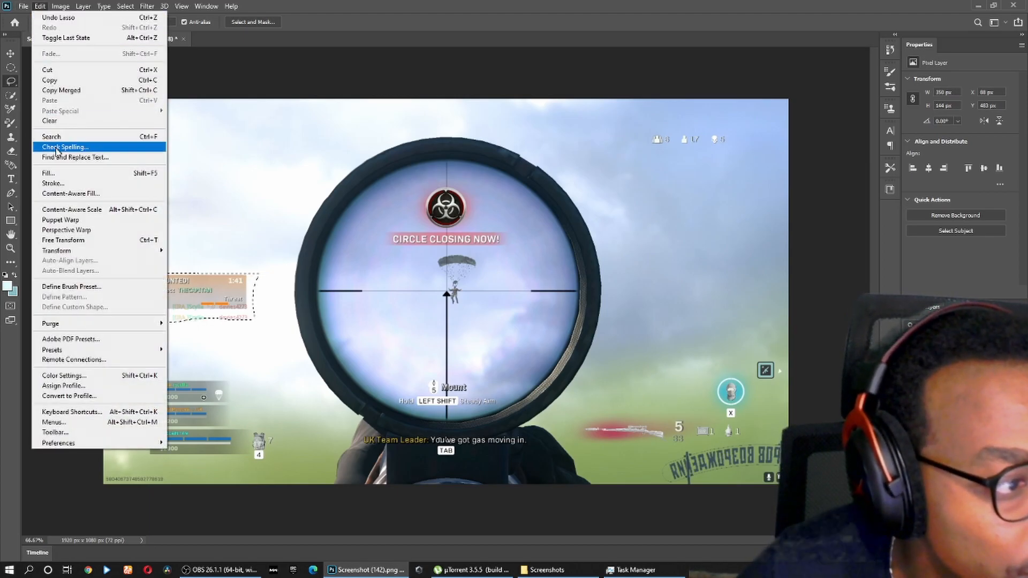
left_click(49, 173)
key("Return")
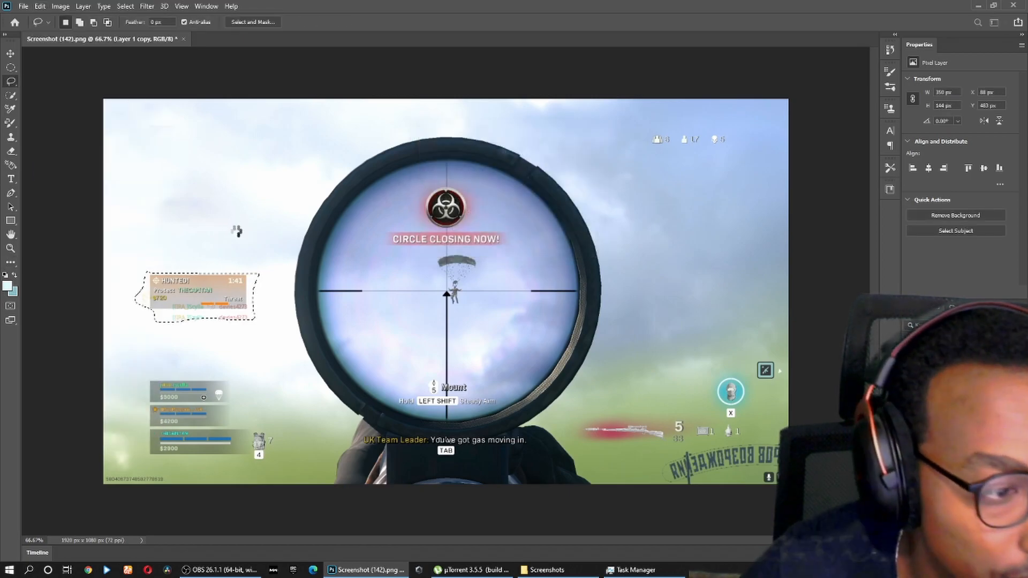
left_click(228, 233)
Lasso the leftover text where the "Hunted!" panel was, erase it with a Content-Aware fill, and deselect.
mouse_move(182, 310)
left_mouse_down()
mouse_move(200, 333)
mouse_move(232, 318)
mouse_move(182, 311)
left_mouse_up()
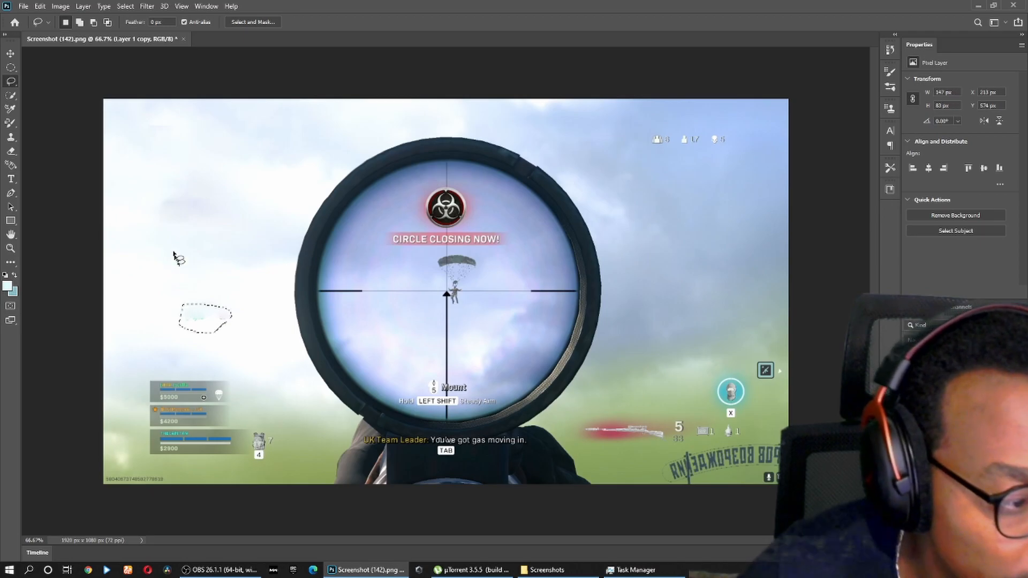
left_click(40, 6)
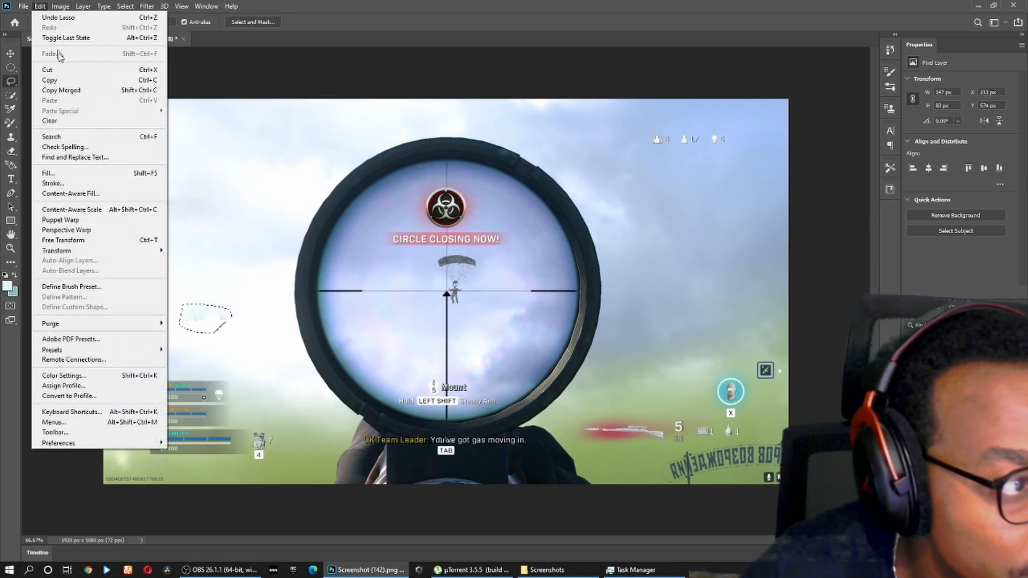
left_click(62, 171)
left_click(580, 156)
key("ctrl+d")
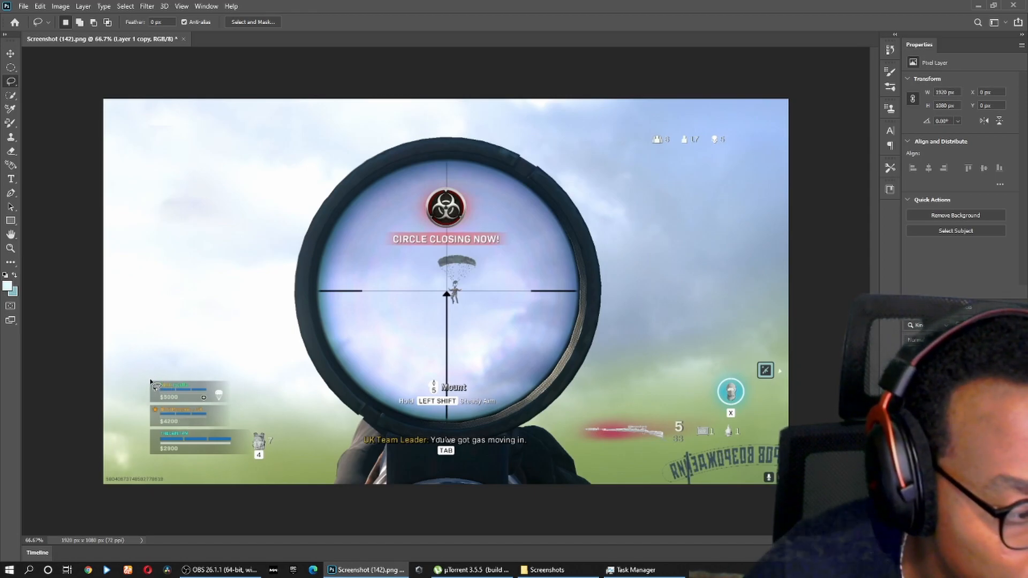
Lasso the three squad status bars and the adjacent item icon in the image's lower-left area, remove them with a Content-Aware fill, and deselect.
left_click_drag(175, 382, 157, 379)
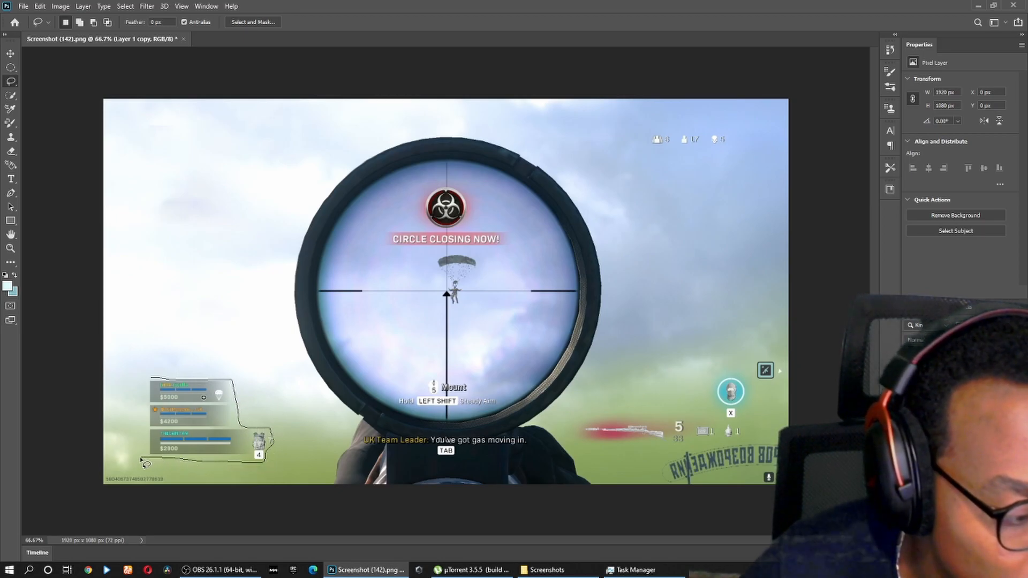
left_click_drag(150, 377, 152, 378)
left_click(60, 5)
mouse_move(40, 6)
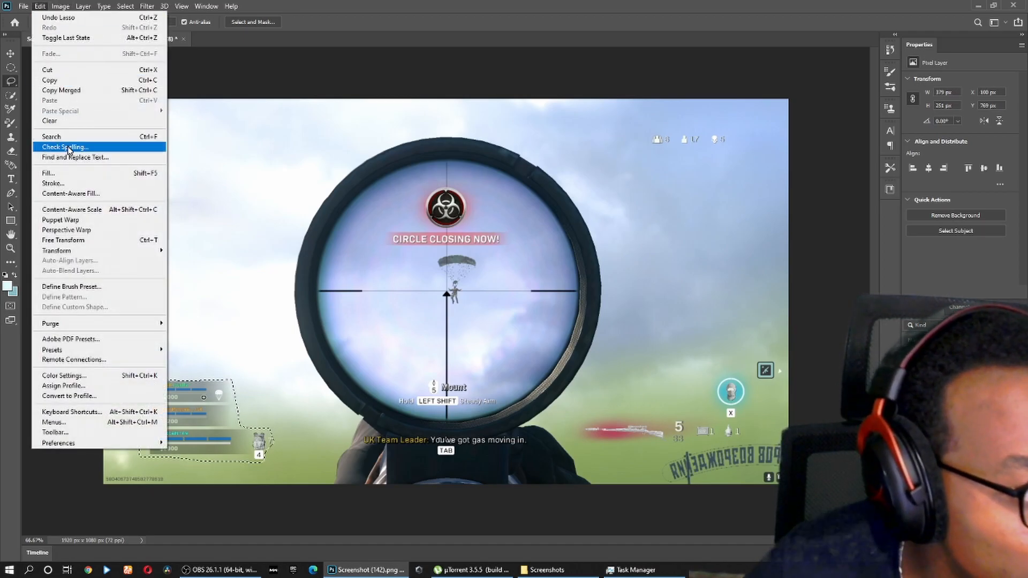
left_click(67, 171)
left_click(589, 151)
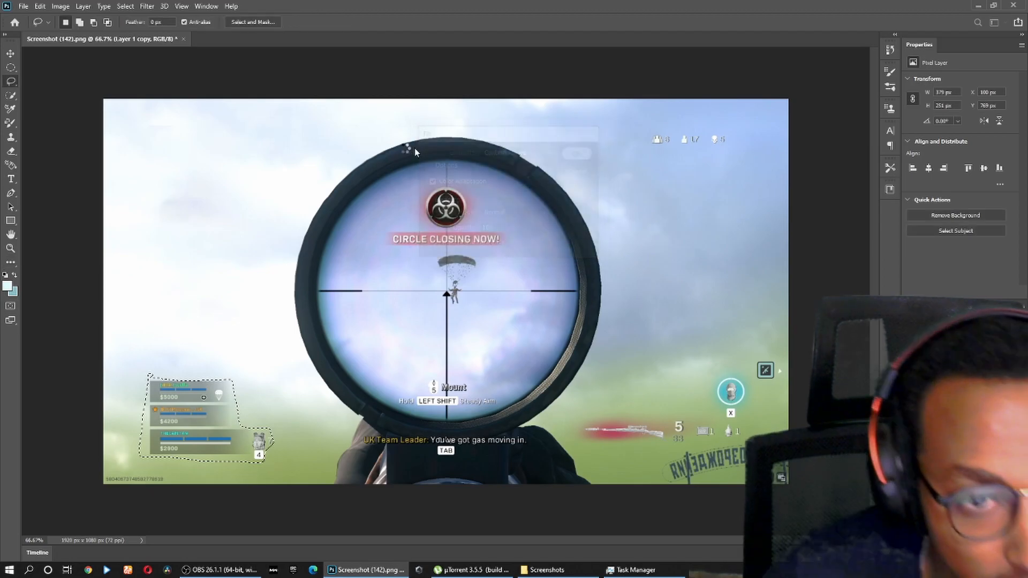
key("ctrl+d")
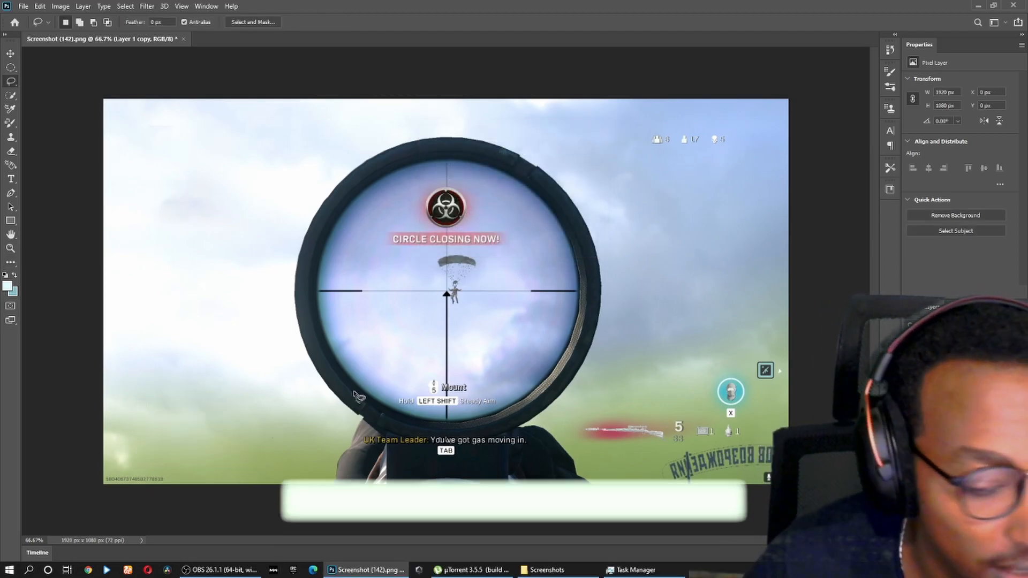
Lasso the row of player counters in the sky at the image's upper right, remove it with a Content-Aware fill, and deselect.
mouse_move(664, 142)
left_mouse_down()
mouse_move(653, 134)
mouse_move(658, 149)
mouse_move(730, 142)
left_mouse_up()
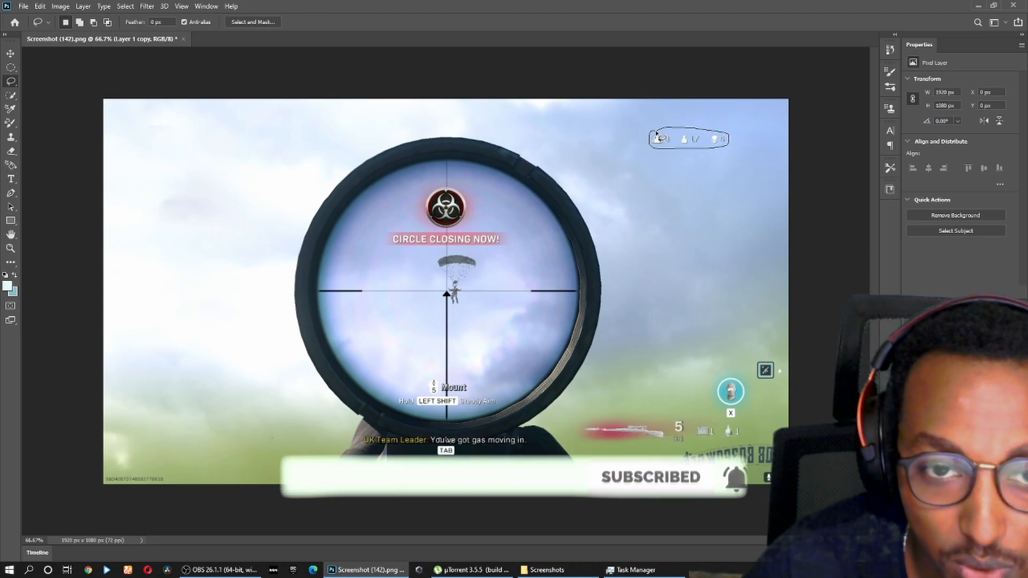
left_click(40, 5)
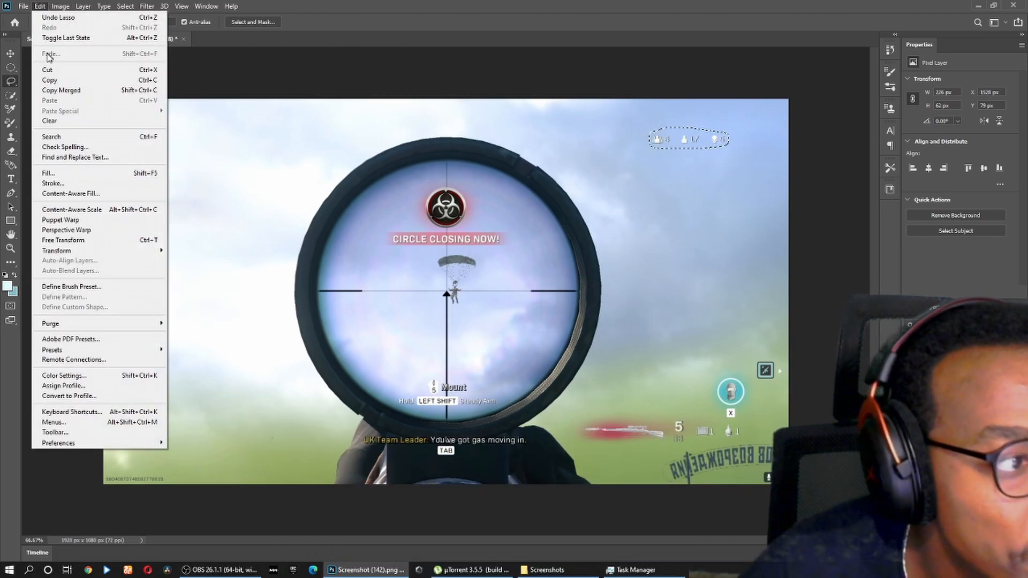
left_click(66, 173)
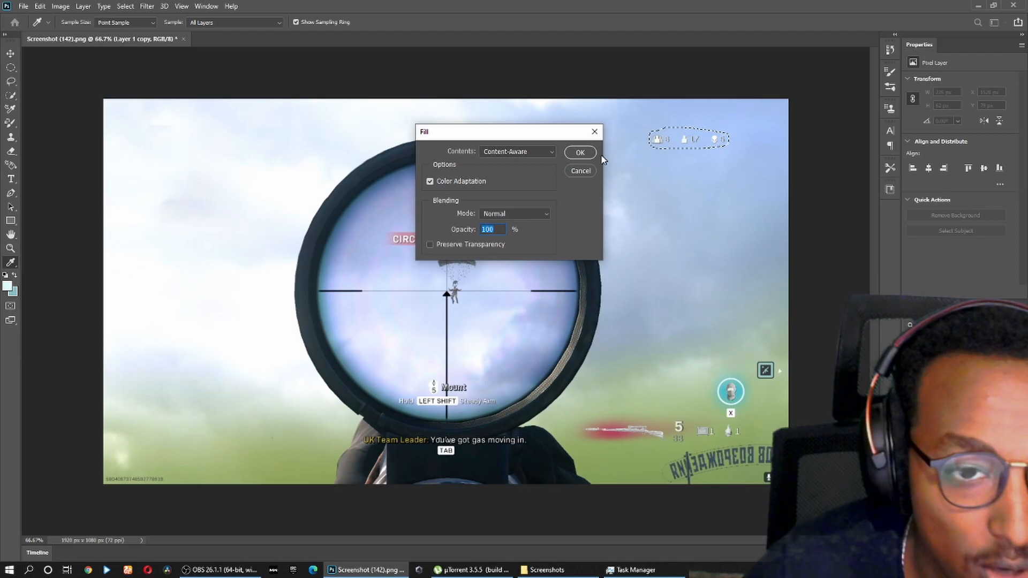
left_click(586, 155)
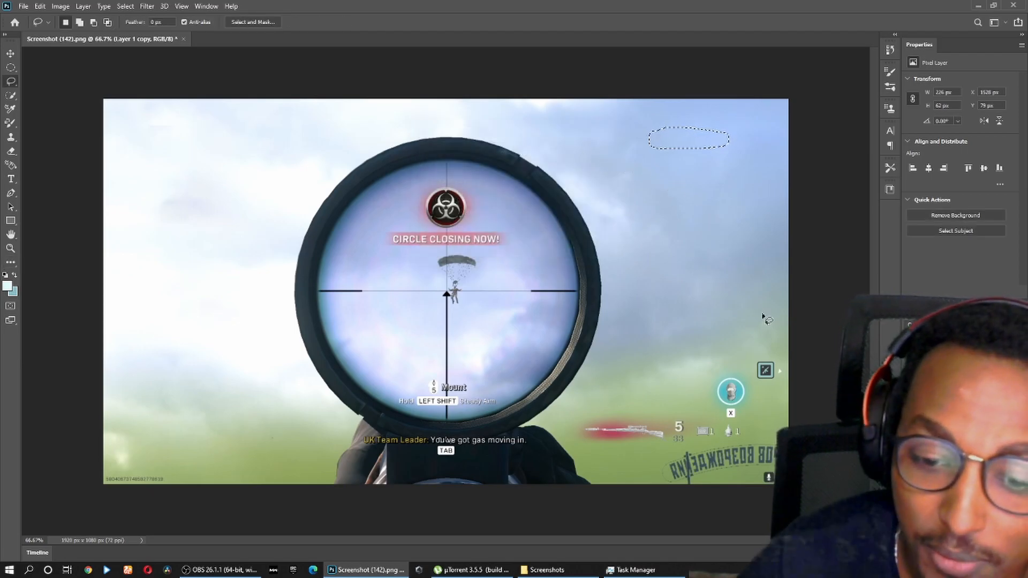
key("ctrl+d")
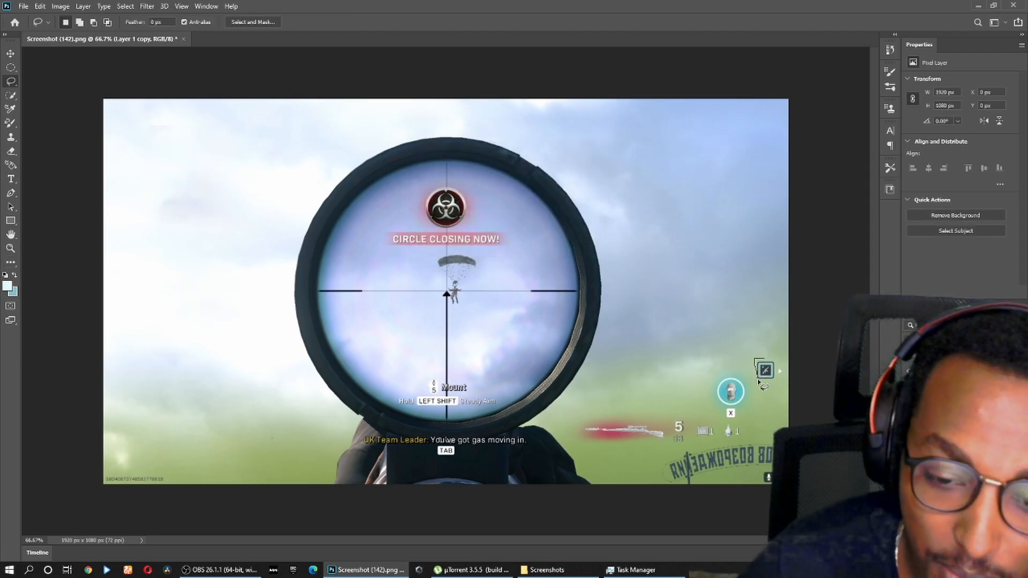
Lasso the small square HUD icon near the image's right edge, remove it with a Content-Aware fill, and deselect.
left_click_drag(765, 368, 757, 362)
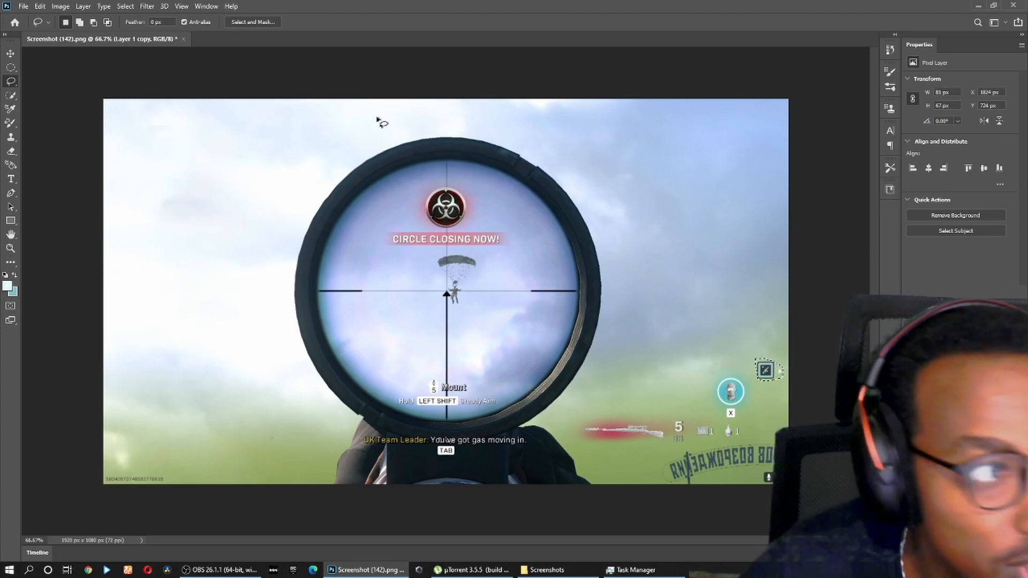
left_click(39, 6)
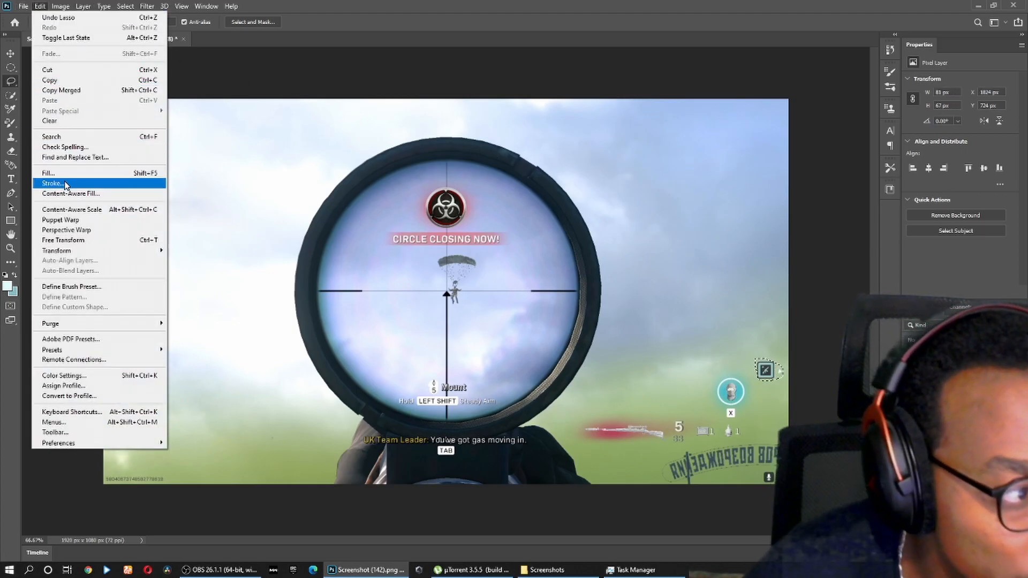
left_click(48, 173)
left_click(579, 153)
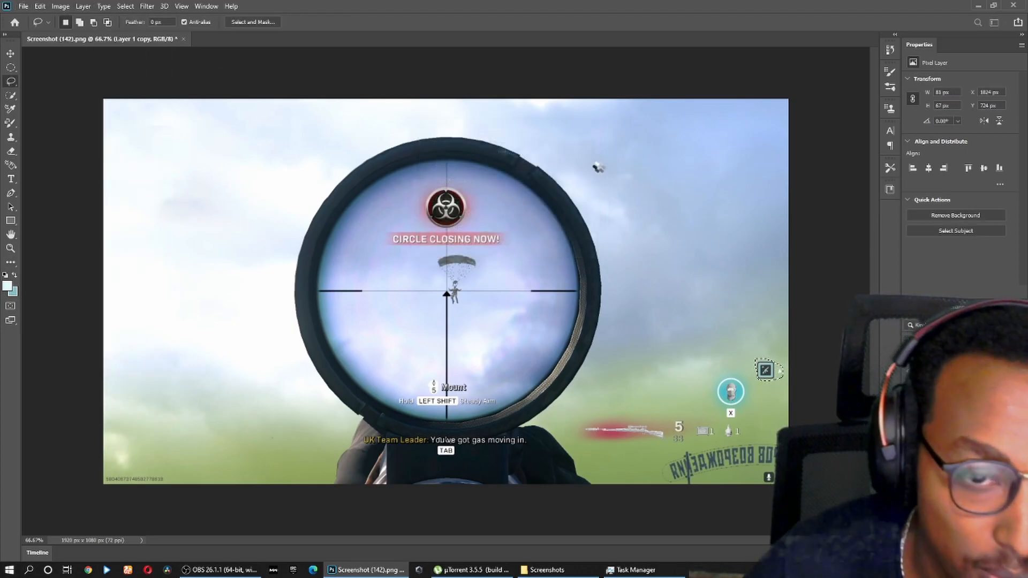
key("ctrl+d")
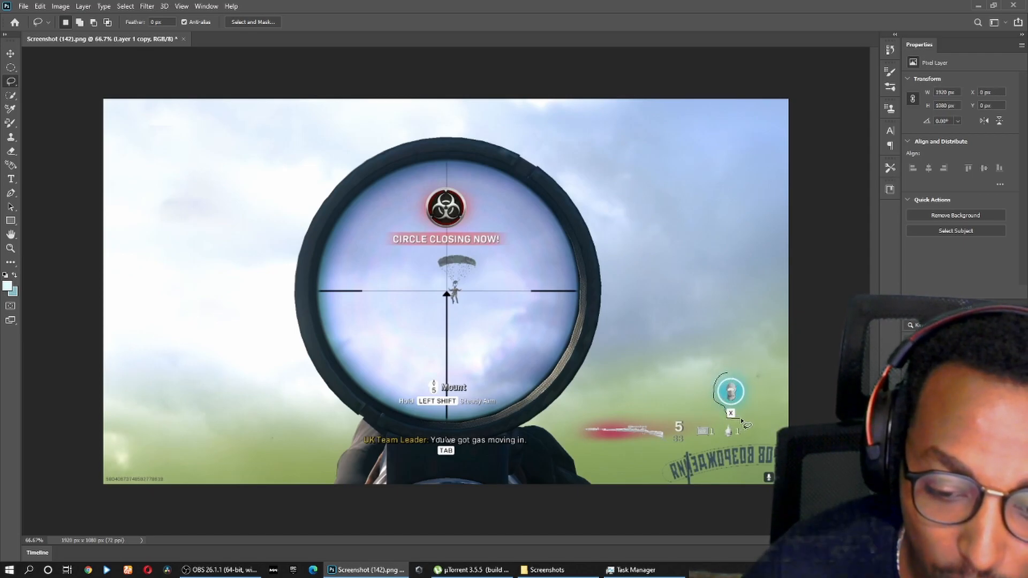
Lasso the round teal ability icon with its X key label in the image's lower-right area, remove it with a Content-Aware fill, and deselect.
left_click_drag(727, 377, 728, 375)
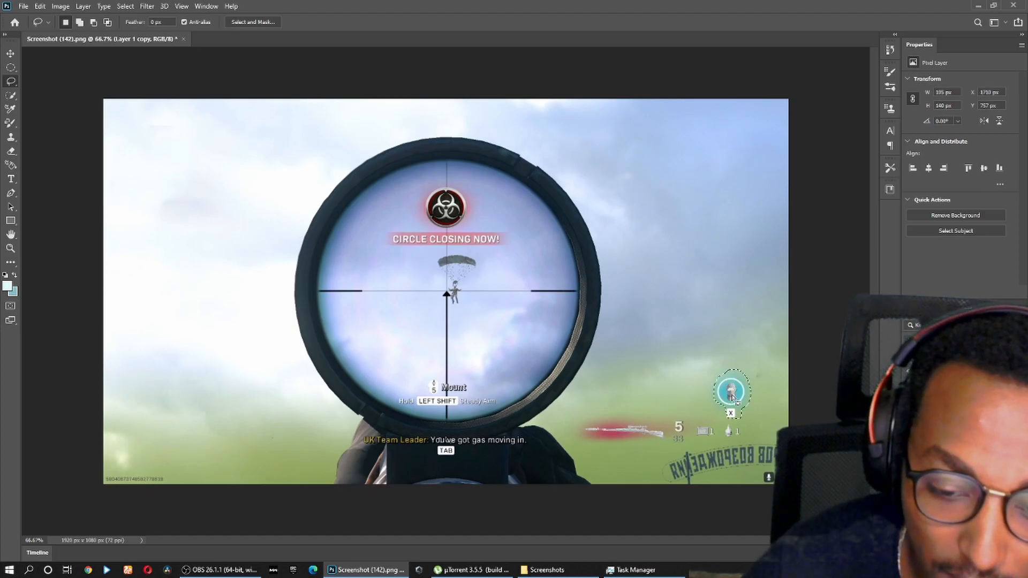
left_click(40, 6)
left_click(63, 176)
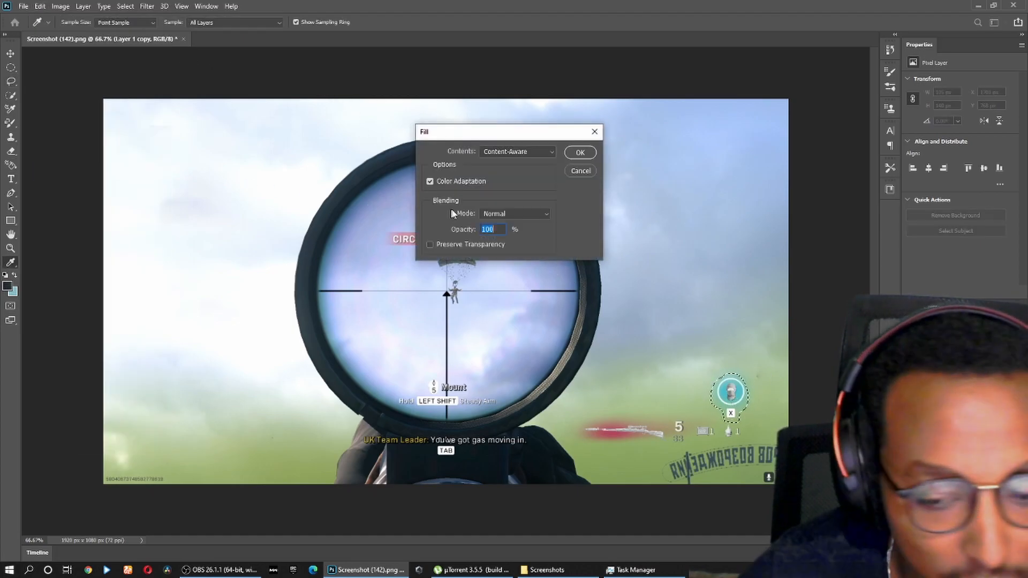
left_click(581, 152)
key("ctrl+d")
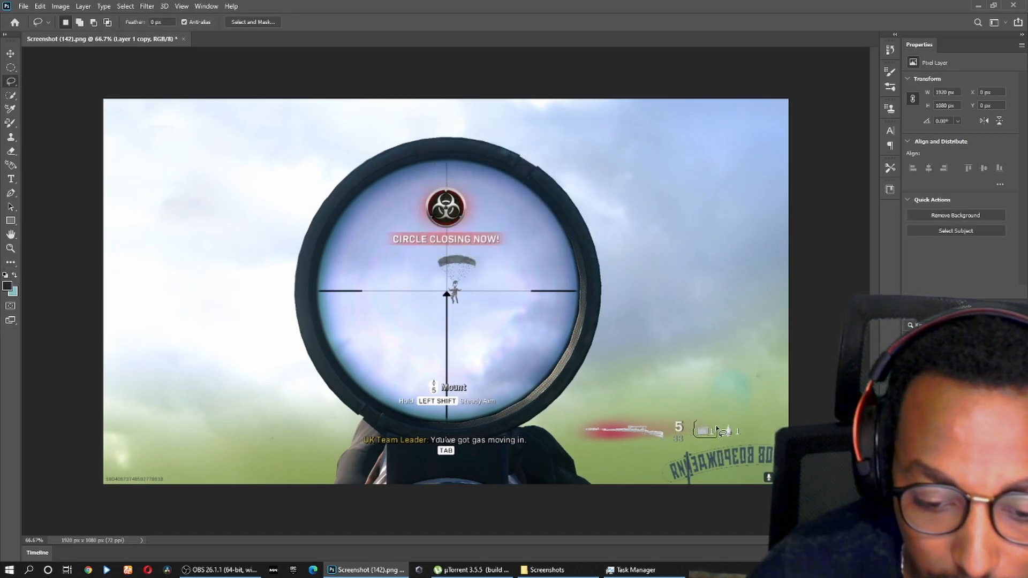
Lasso the equipment icon just beside the ammo count and remove it with a Content-Aware fill.
left_click_drag(697, 425, 695, 423)
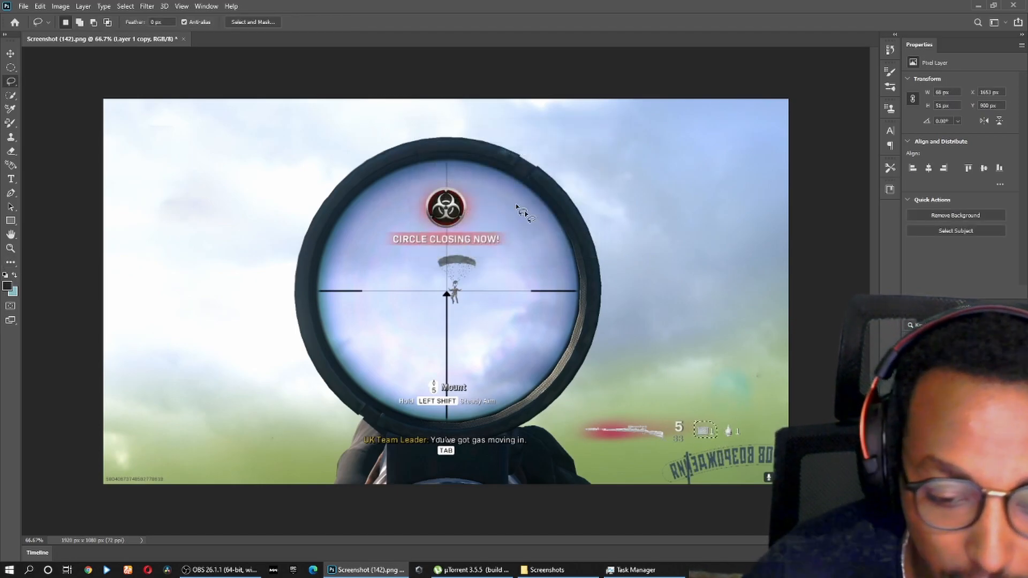
left_click(40, 6)
left_click(55, 176)
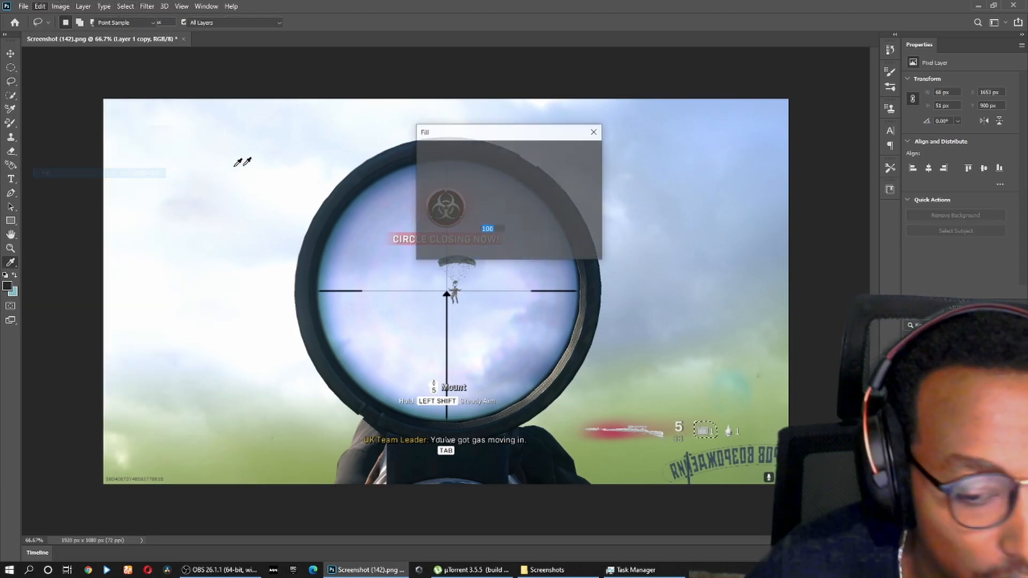
left_click(582, 149)
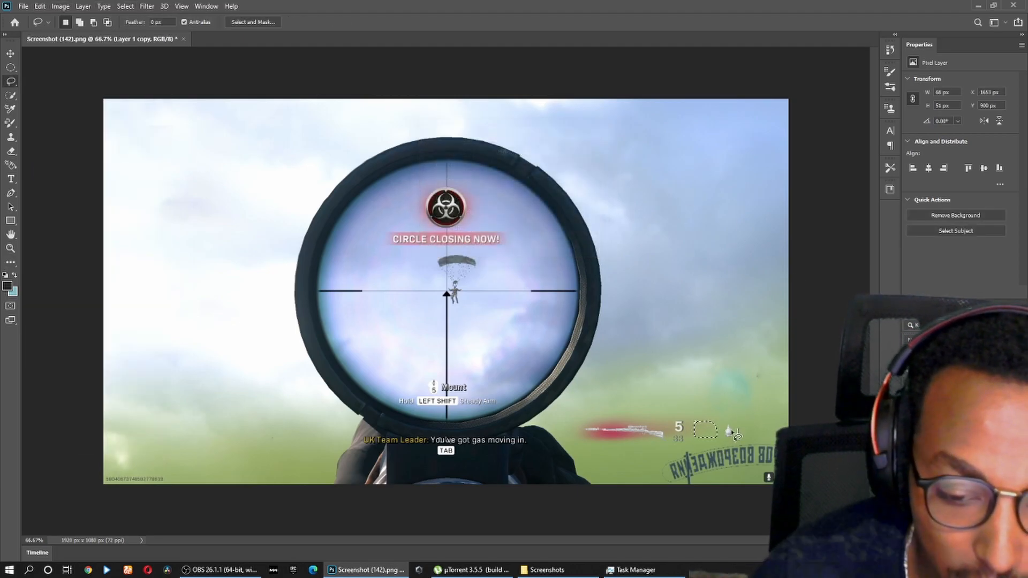
Lasso the remaining small equipment icon and its number above the mirrored lettering, and remove them with a Content-Aware fill.
left_click_drag(727, 422, 727, 422)
left_click_drag(728, 430, 729, 432)
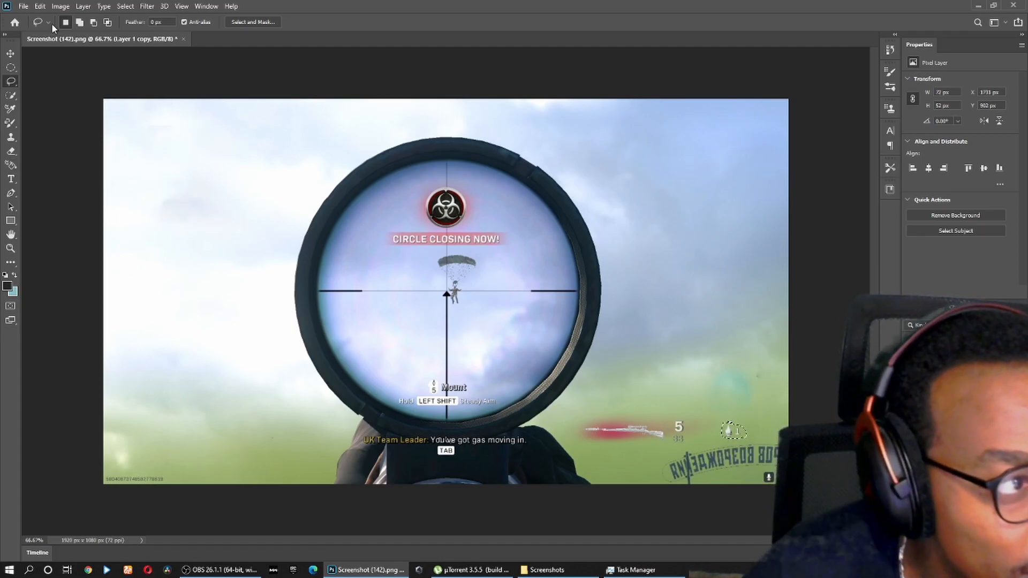
left_click(38, 6)
left_click(52, 169)
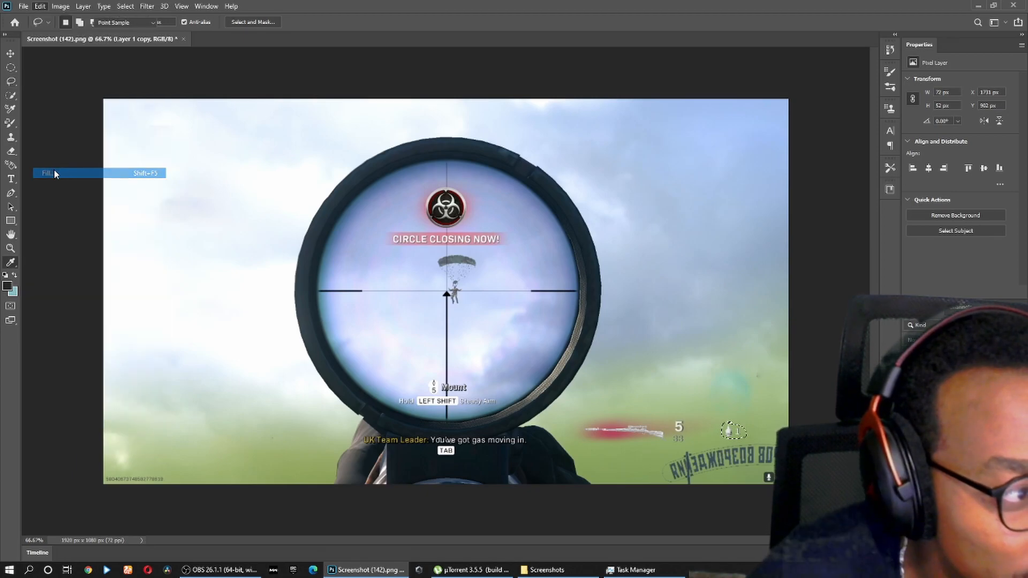
left_click(577, 154)
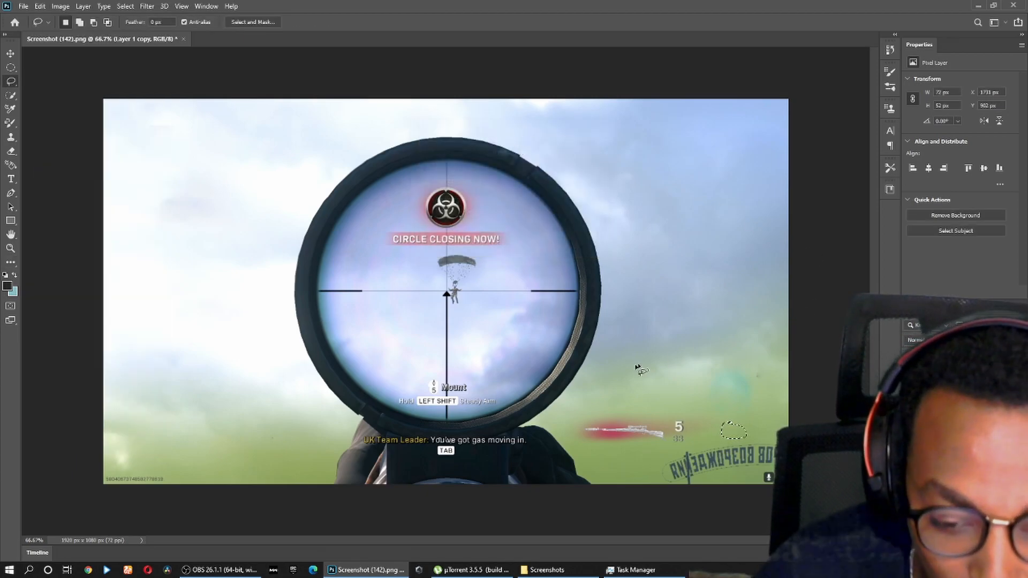
Lasso the red-tinted rifle icon together with the ammo count, remove them with a Content-Aware fill, and deselect.
mouse_move(614, 418)
left_mouse_down()
mouse_move(579, 432)
mouse_move(605, 447)
mouse_move(662, 449)
mouse_move(691, 428)
mouse_move(621, 413)
left_mouse_up()
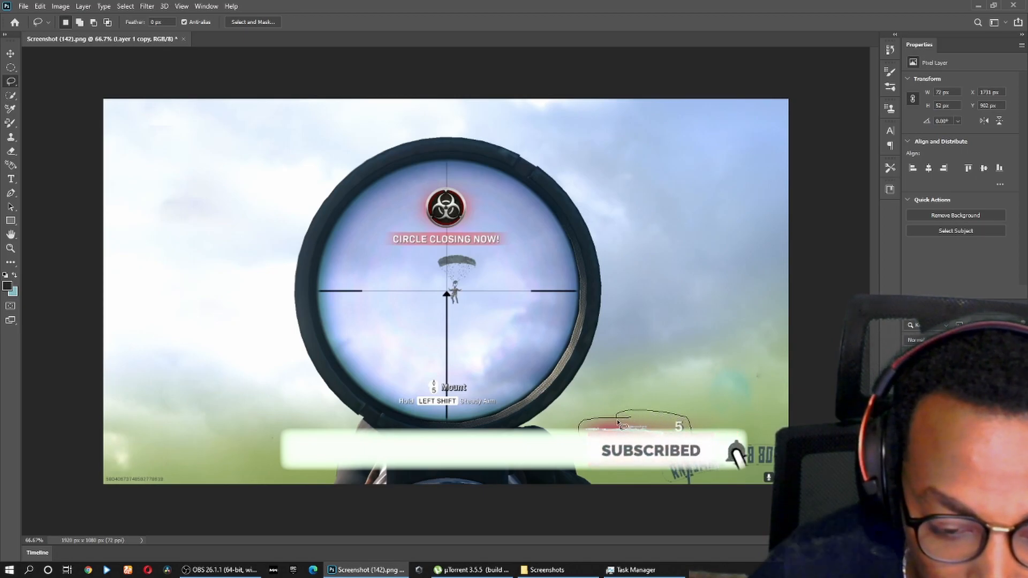
left_click(39, 6)
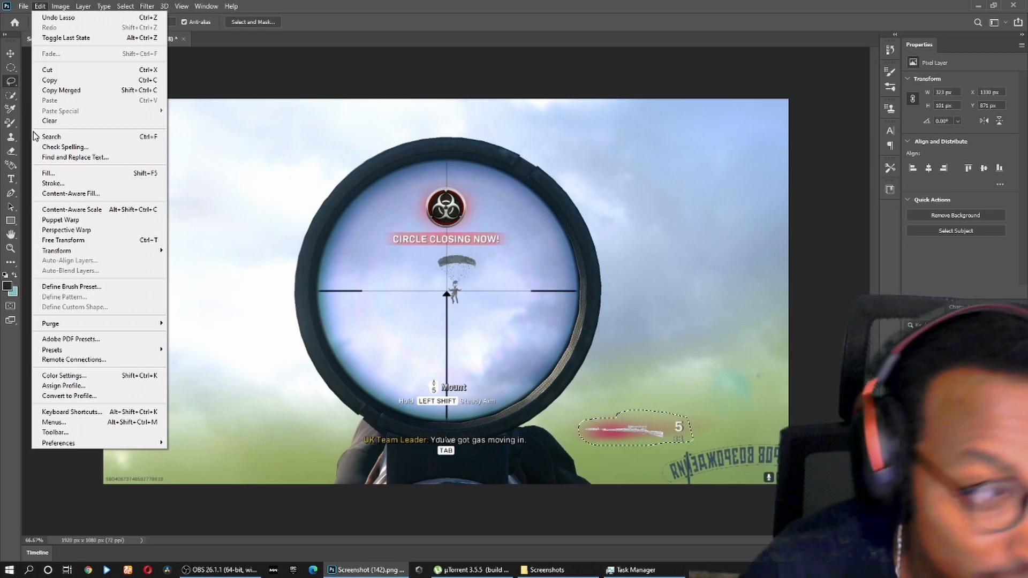
left_click(50, 173)
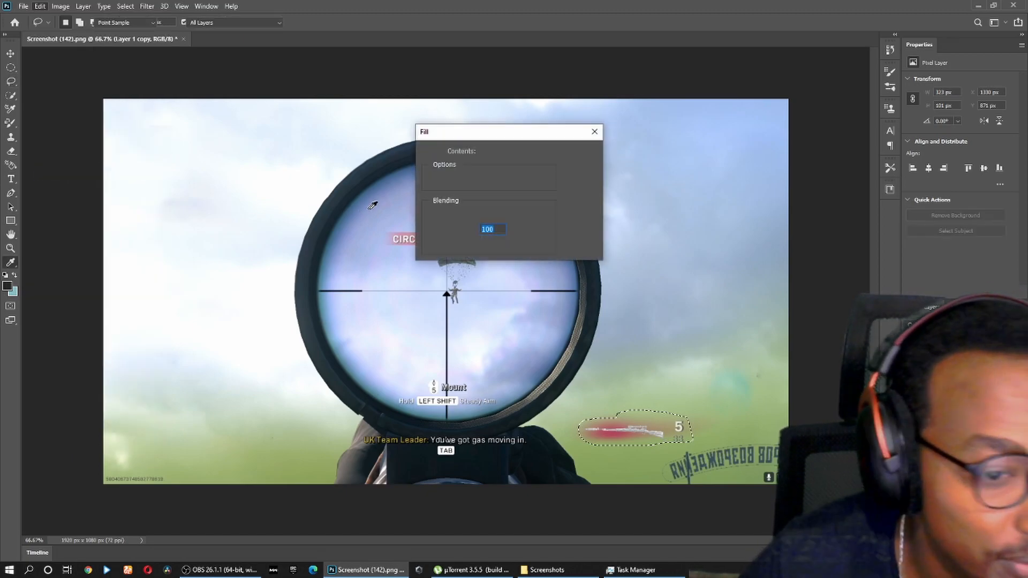
left_click(581, 154)
key("ctrl+d")
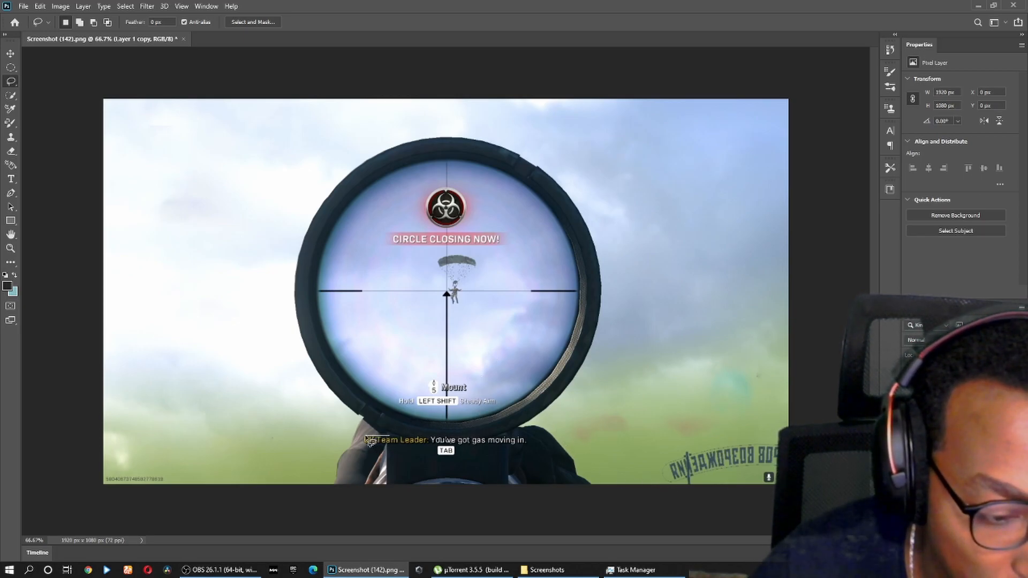
Lasso the team leader subtitle line below the scope, remove it with a Content-Aware fill, and deselect.
left_click_drag(386, 453, 516, 450)
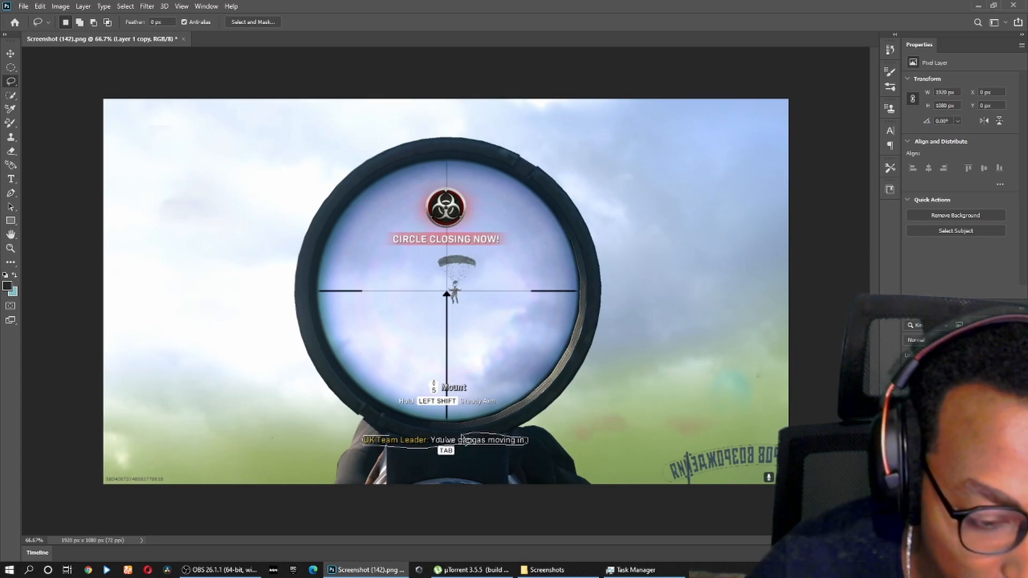
left_click_drag(438, 441, 367, 442)
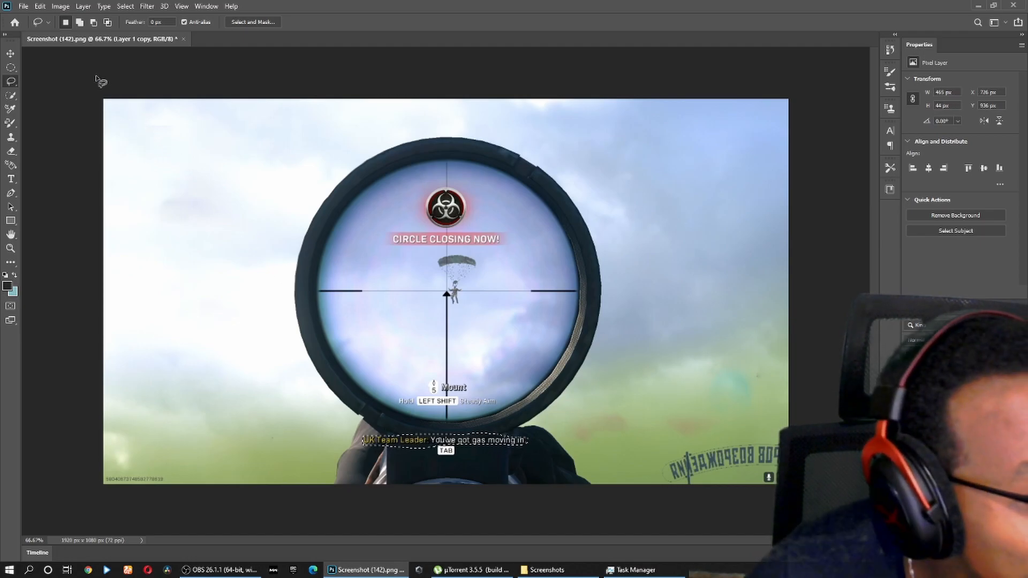
left_click(34, 7)
left_click(54, 171)
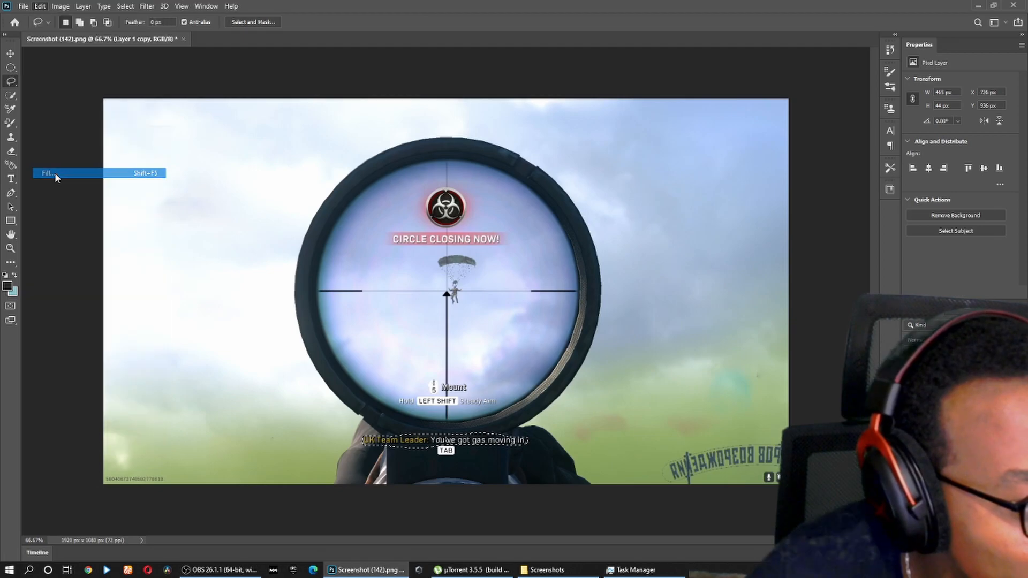
left_click(581, 153)
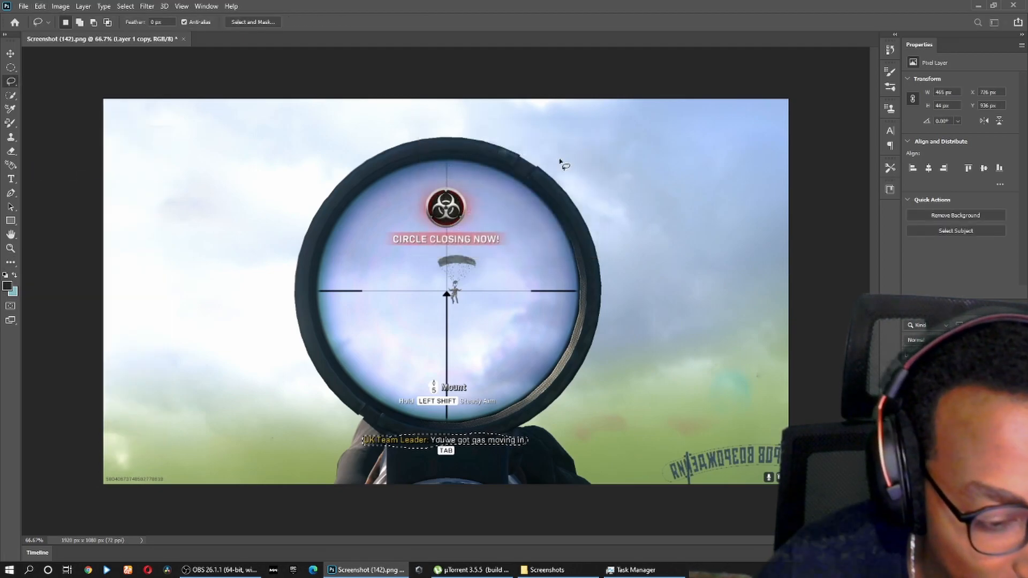
key("ctrl+d")
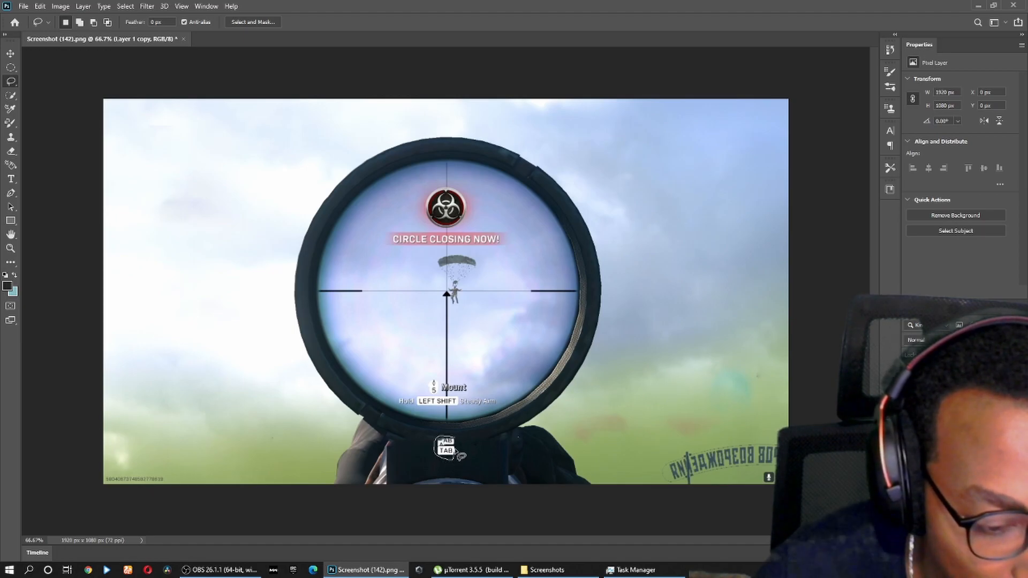
Lasso the TAB key label and the leftover fragment above it below the scope, and remove them with a Content-Aware fill.
left_click_drag(460, 444, 457, 442)
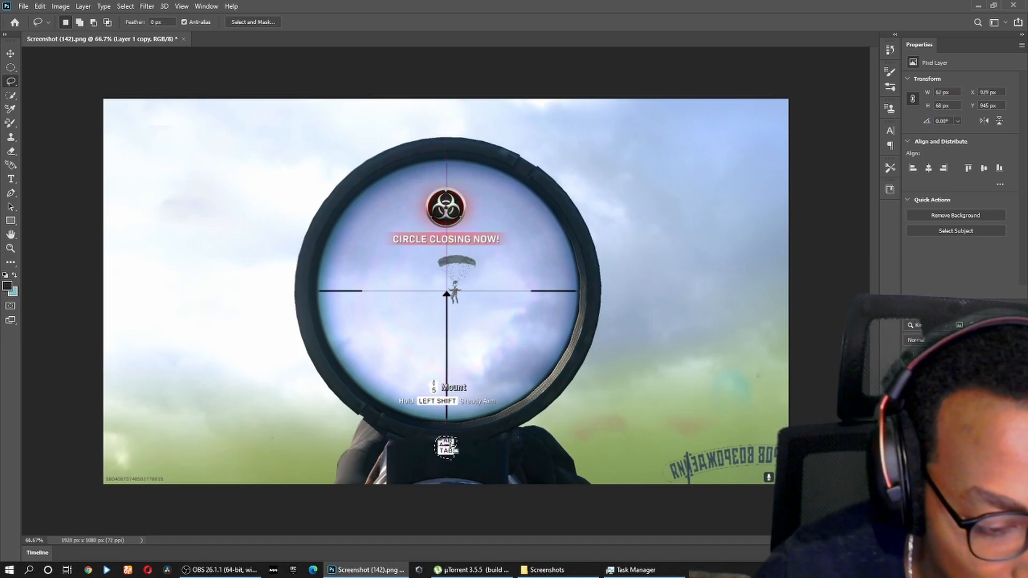
left_click(40, 6)
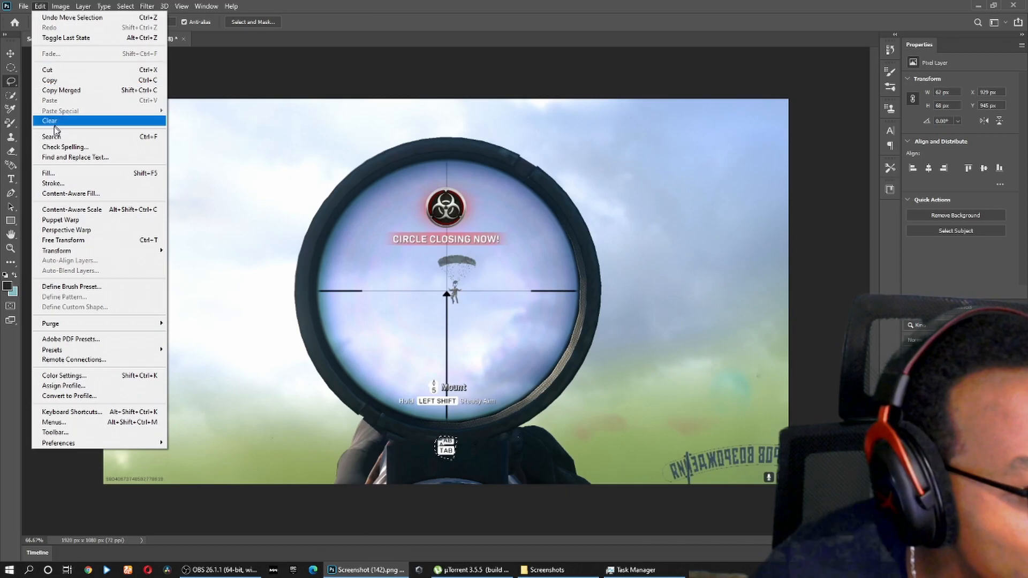
left_click(48, 173)
left_click(579, 153)
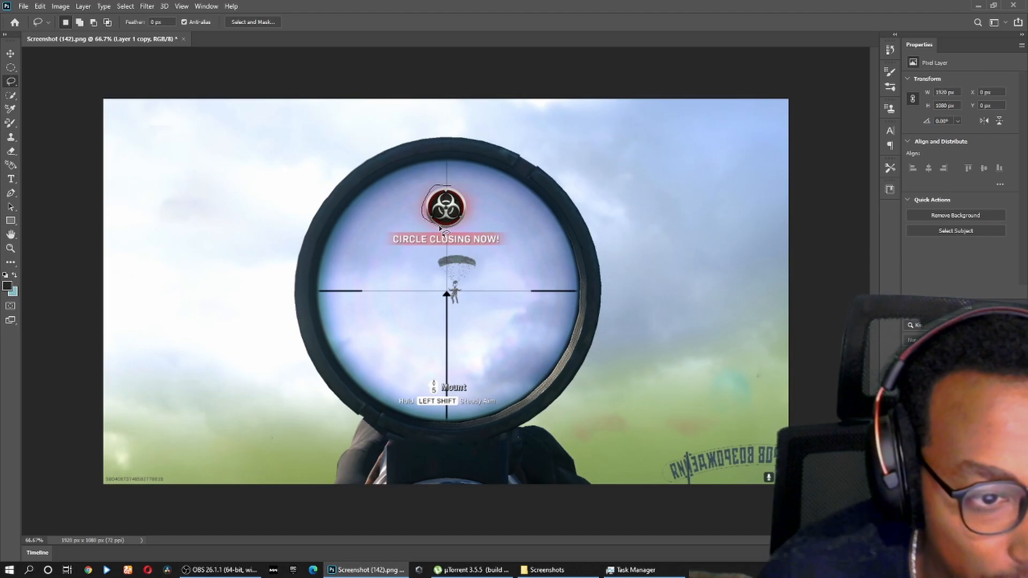
Lasso the biohazard icon in the upper part of the scope and remove it with a Content-Aware fill.
left_click(467, 219)
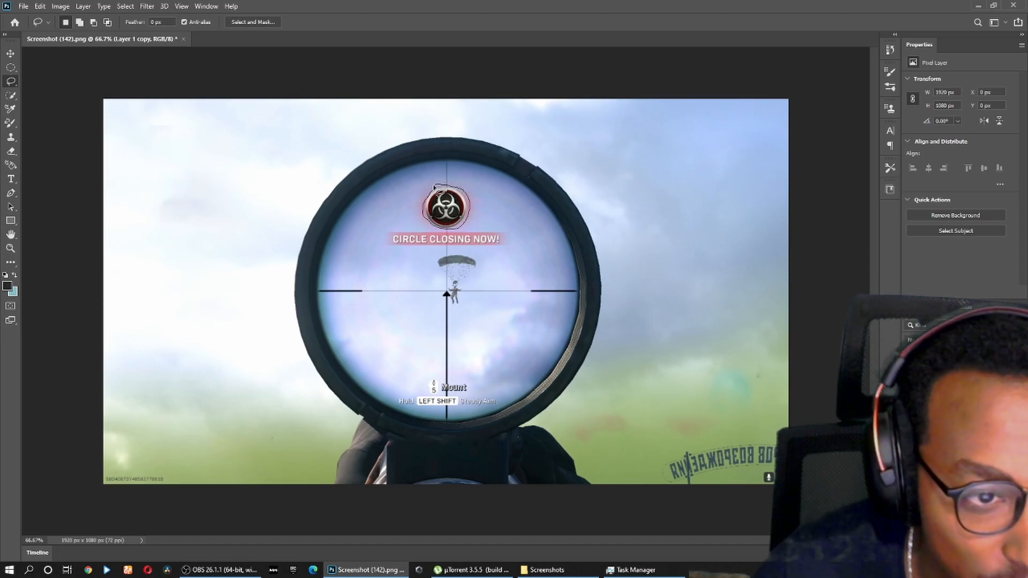
left_click_drag(431, 194, 433, 188)
left_click(35, 6)
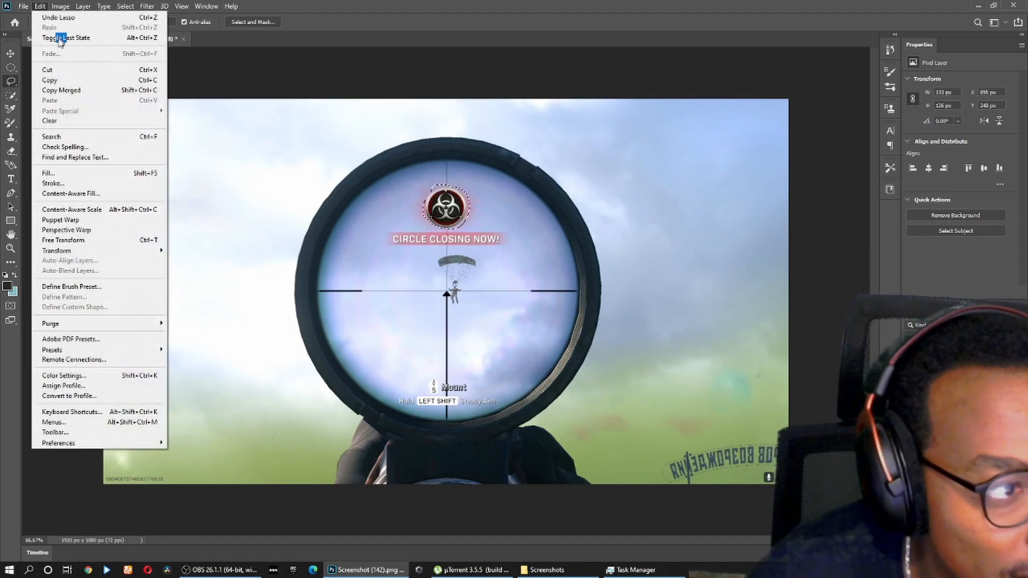
left_click(48, 173)
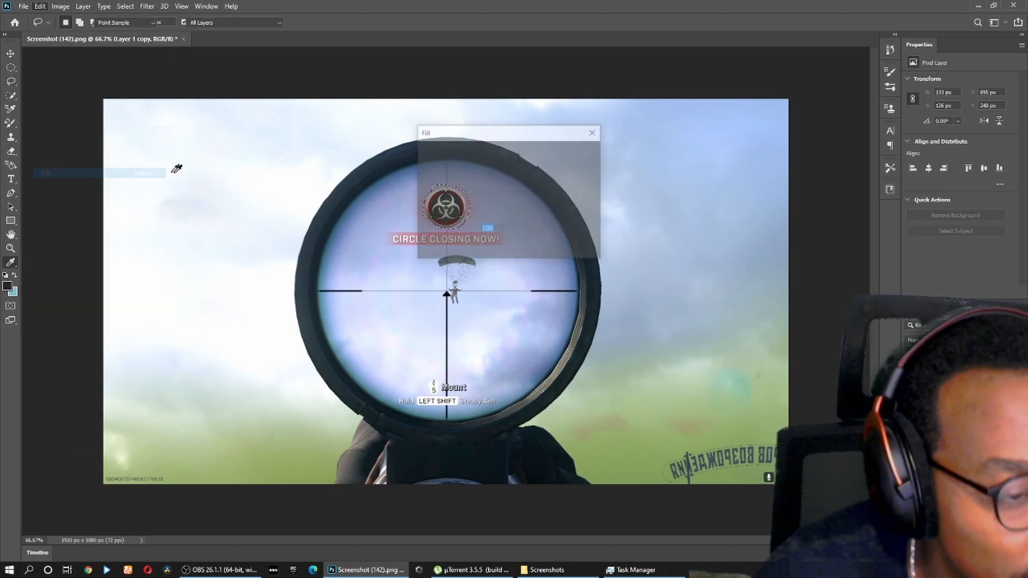
left_click(580, 153)
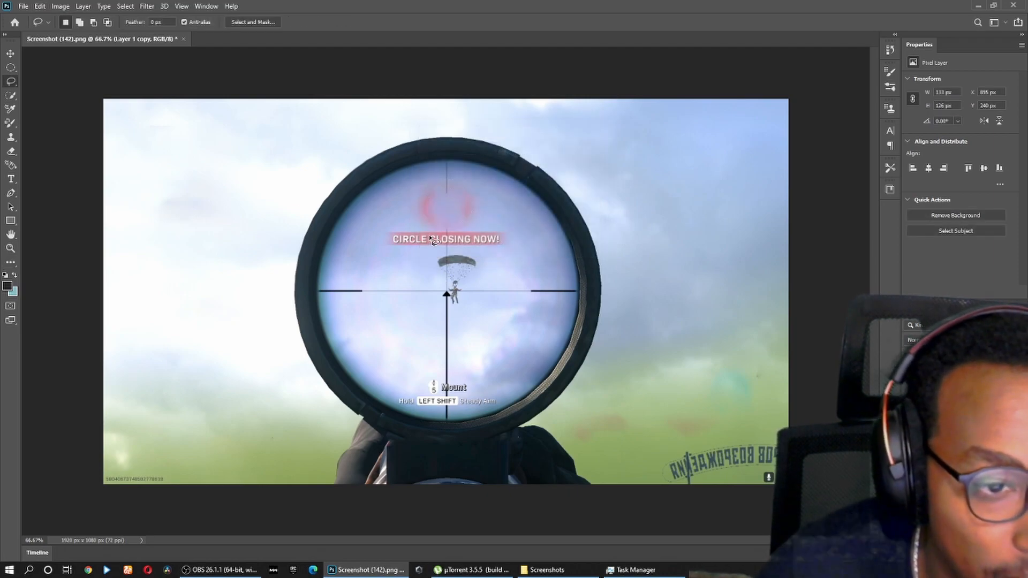
Lasso the "CIRCLE CLOSING NOW!" banner inside the scope, remove it with a Content-Aware fill, and deselect.
mouse_move(401, 229)
left_mouse_down()
mouse_move(508, 229)
mouse_move(510, 249)
mouse_move(463, 251)
left_mouse_up()
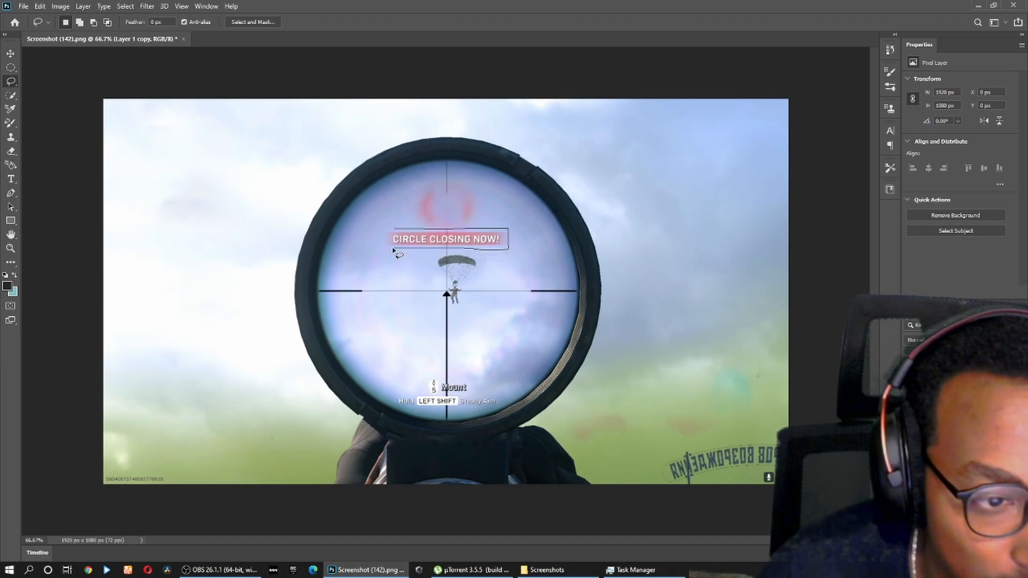
left_click_drag(396, 230, 401, 229)
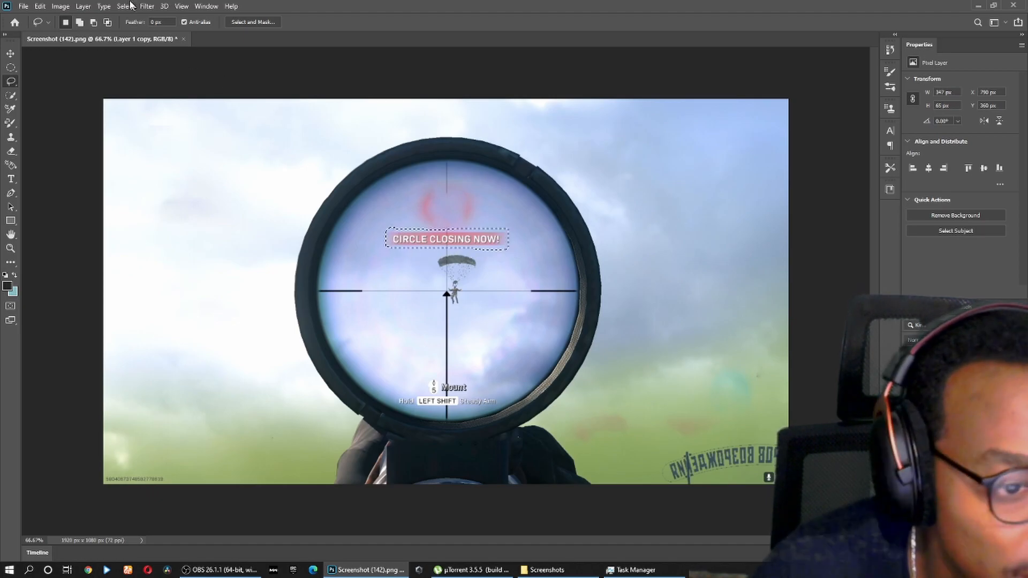
left_click(39, 6)
left_click(42, 173)
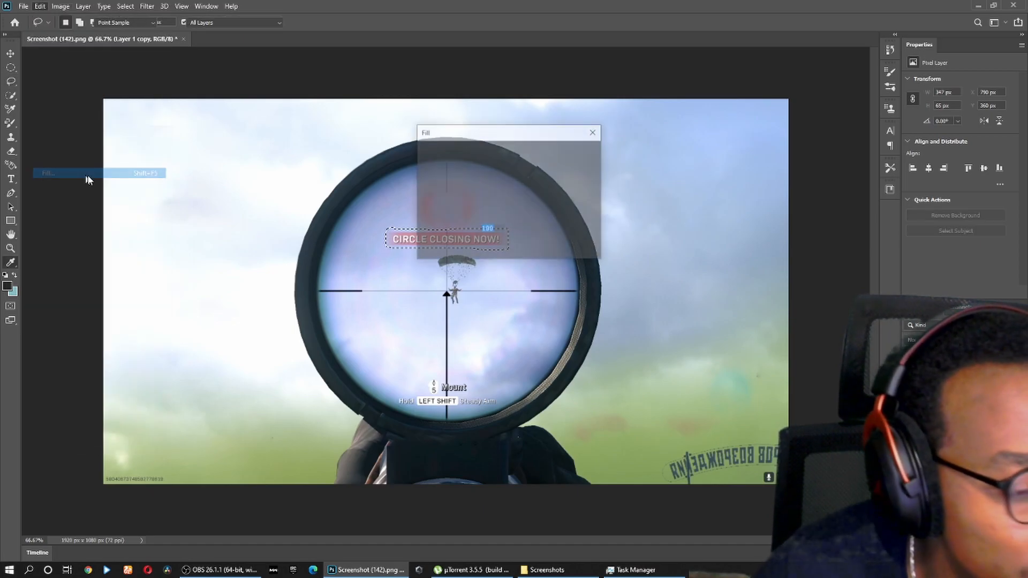
left_click(580, 153)
key("ctrl+d")
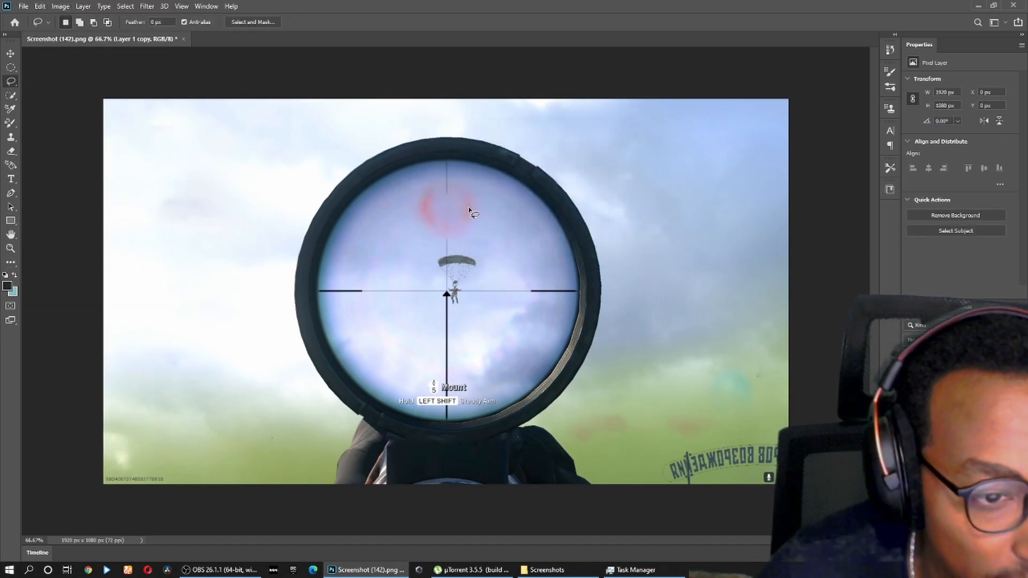
Lasso the leftover red glow where the biohazard icon was, erase it with a Content-Aware fill, and deselect.
mouse_move(469, 187)
left_mouse_down()
mouse_move(429, 185)
mouse_move(418, 211)
mouse_move(436, 241)
mouse_move(467, 237)
mouse_move(478, 190)
mouse_move(464, 185)
left_mouse_up()
left_click(39, 6)
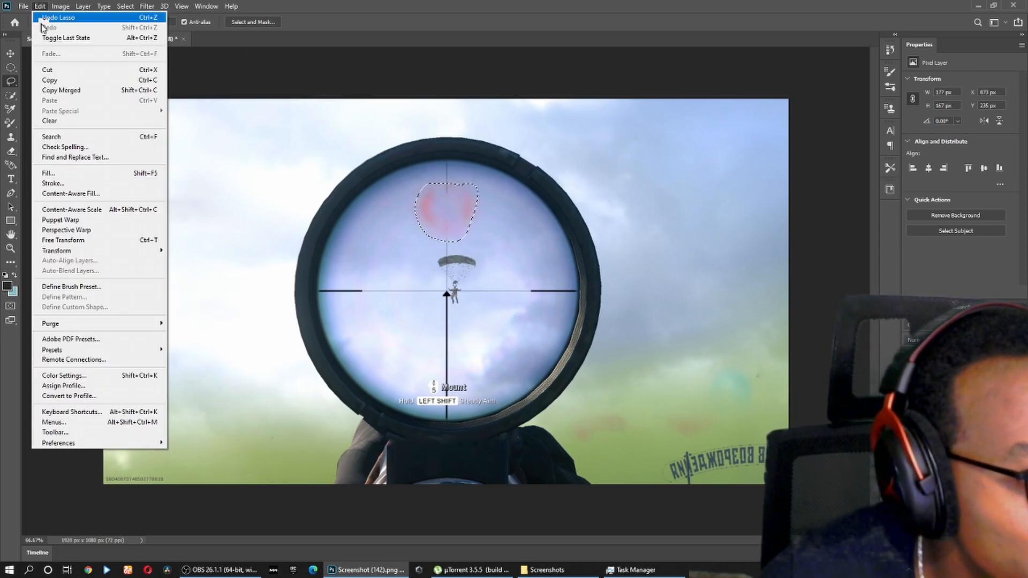
left_click(49, 173)
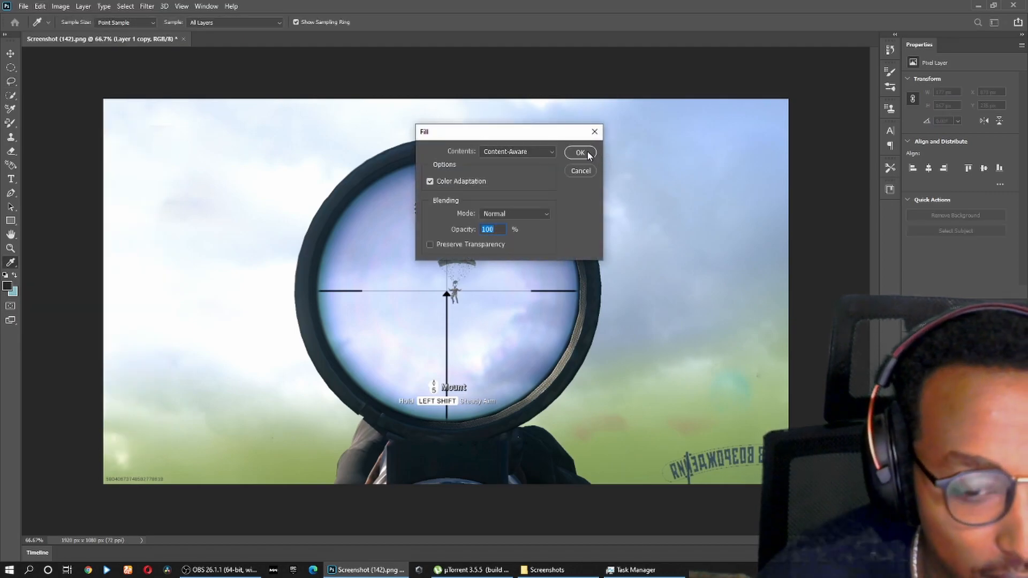
left_click(580, 153)
key("ctrl+d")
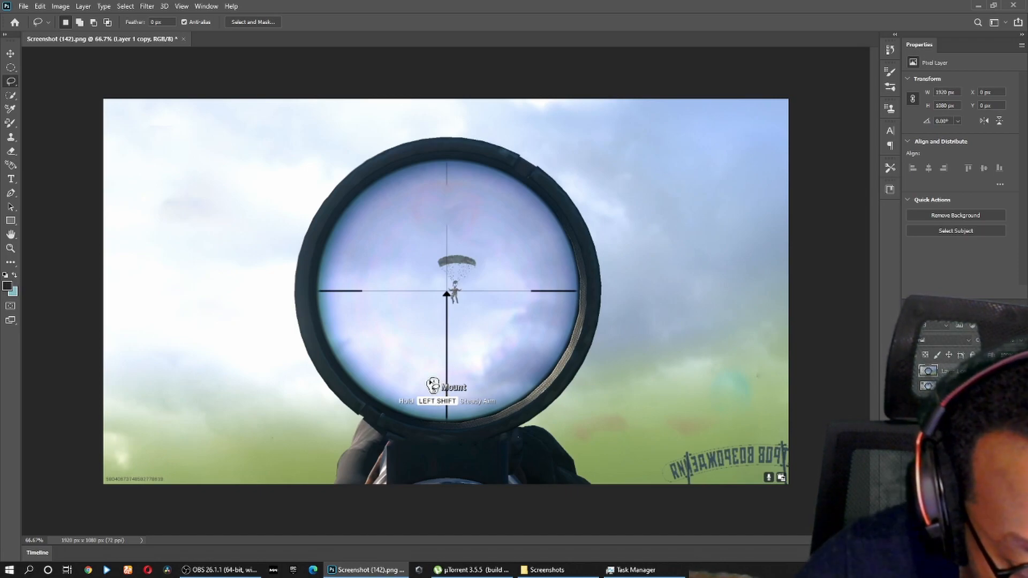
Lasso the small key icon beside the "Mount" prompt in the lower part of the scope, remove it with a Content-Aware fill, and deselect.
left_click_drag(428, 377, 430, 393)
left_click(40, 6)
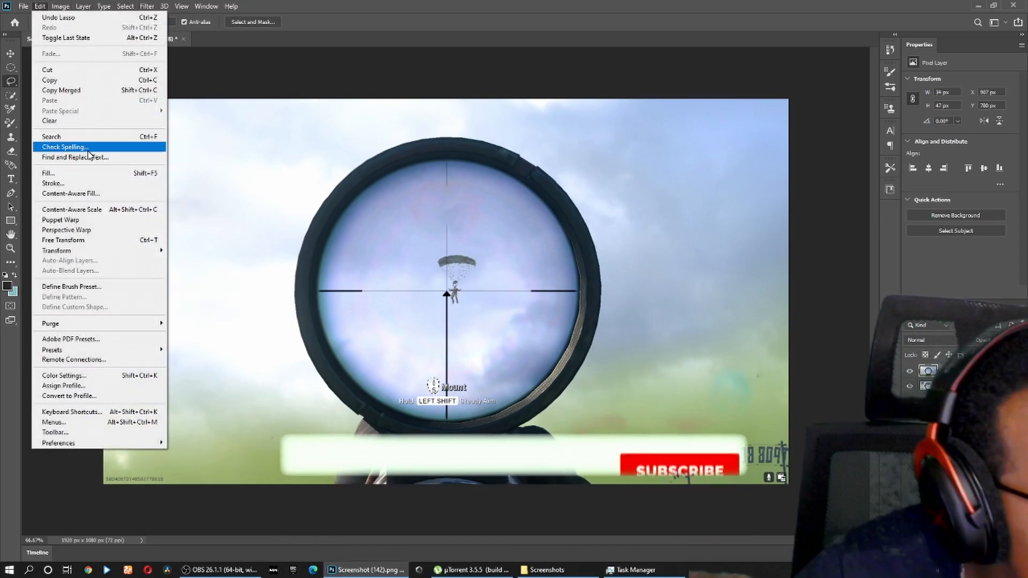
left_click(81, 173)
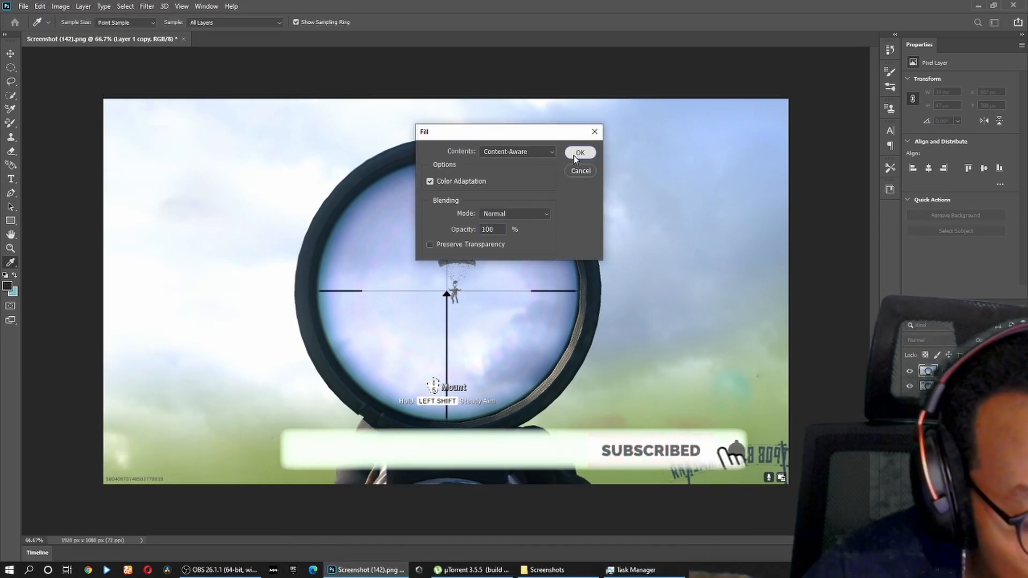
left_click(580, 152)
key("ctrl+d")
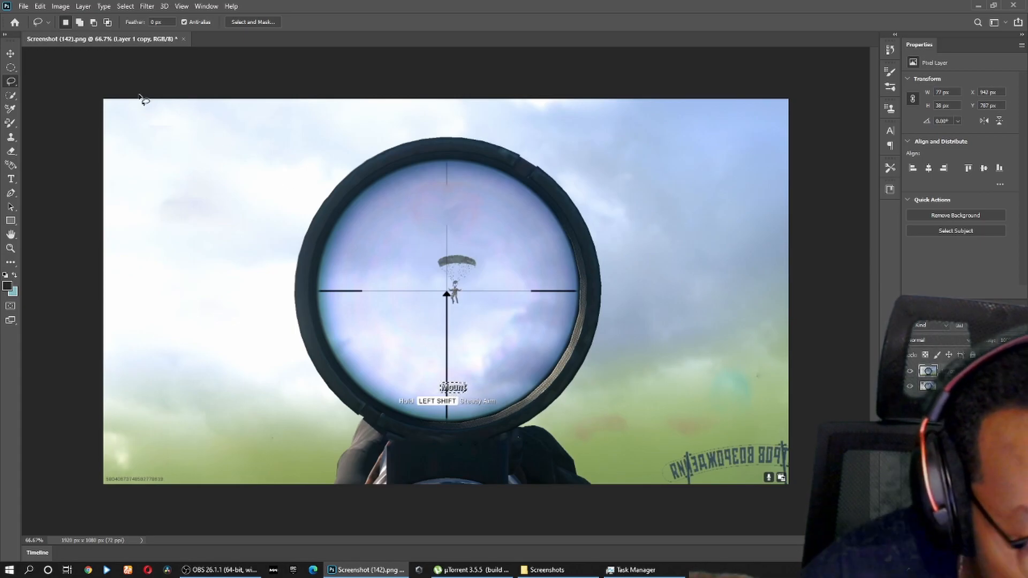
Remove the lassoed "Mount" text in the lower part of the scope with a Content-Aware fill and deselect.
left_click(40, 7)
left_click(59, 173)
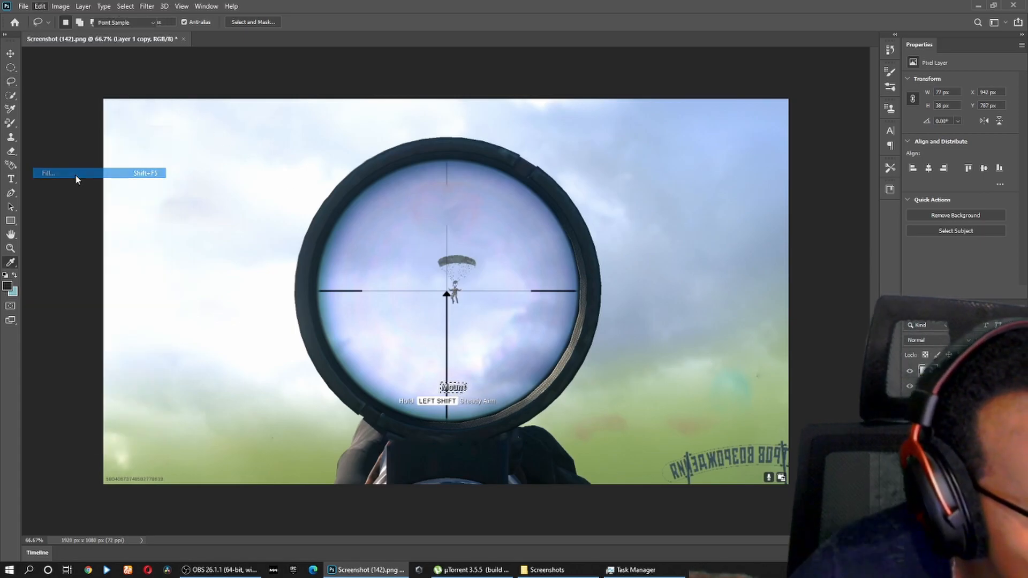
left_click(581, 153)
key("ctrl+d")
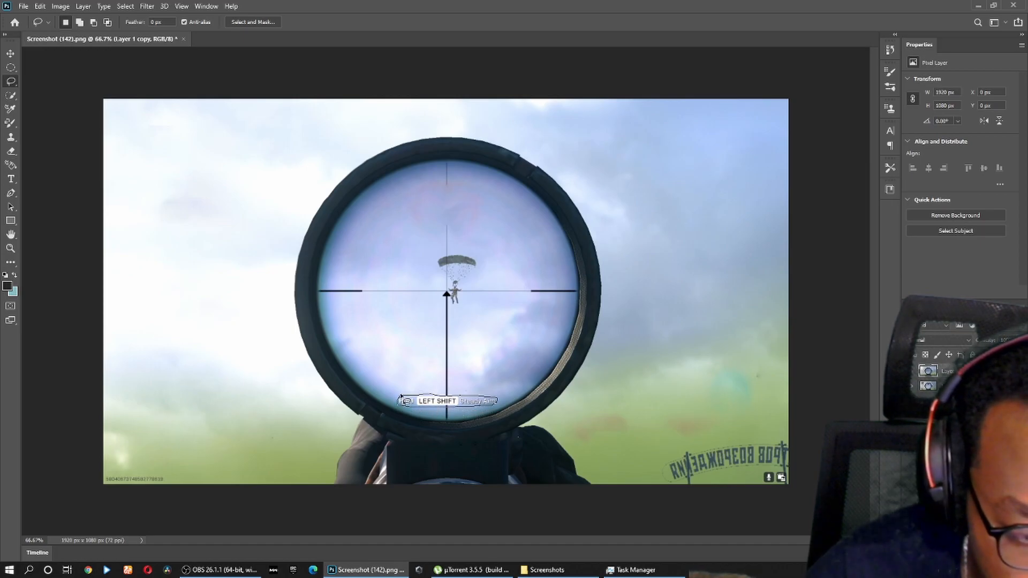
Lasso the "LEFT SHIFT" steady-aim prompt near the scope's lower edge, remove it with a Content-Aware fill, and deselect.
left_click_drag(400, 396, 401, 401)
left_click(40, 6)
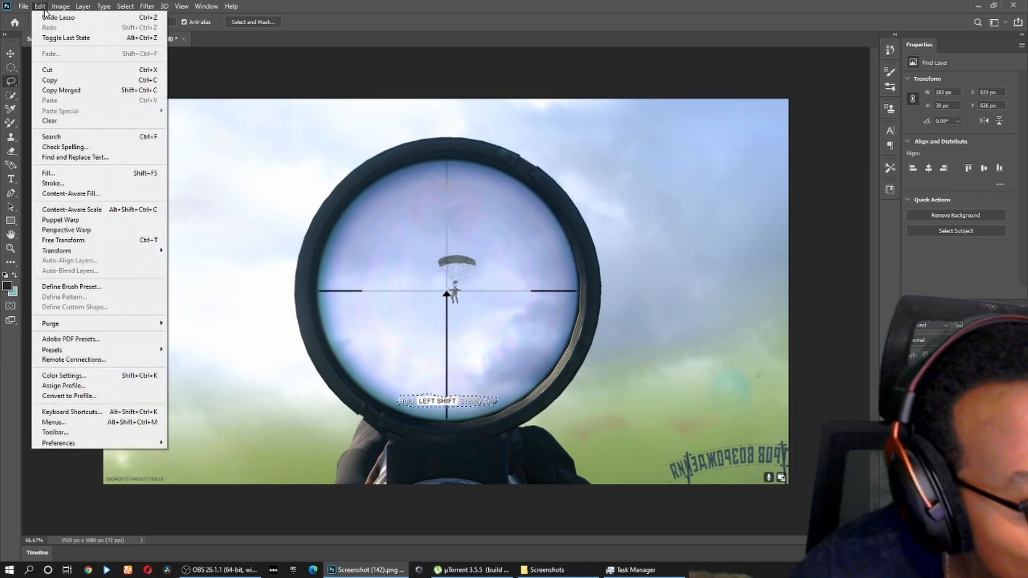
left_click(79, 182)
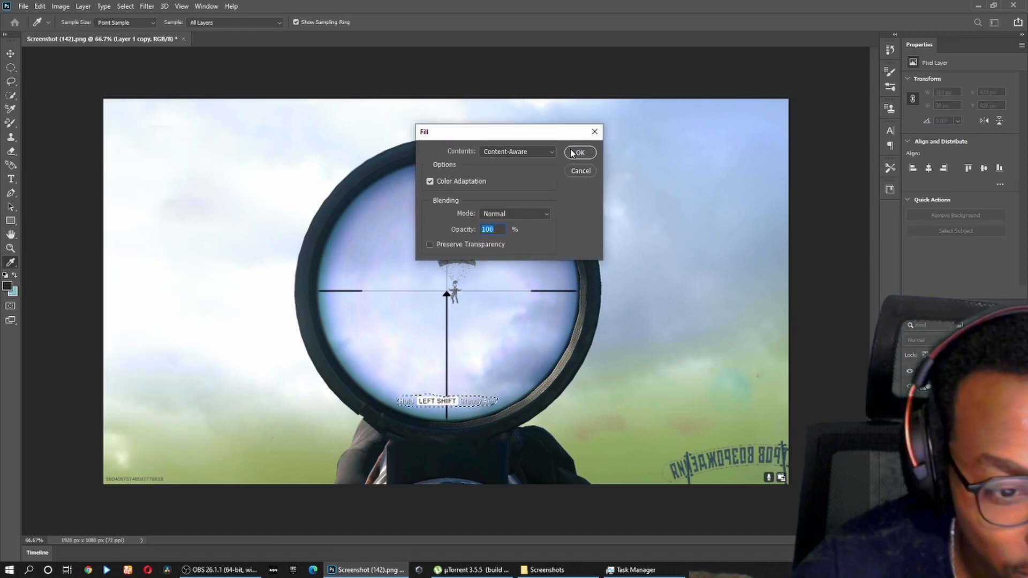
left_click(569, 156)
key("ctrl+d")
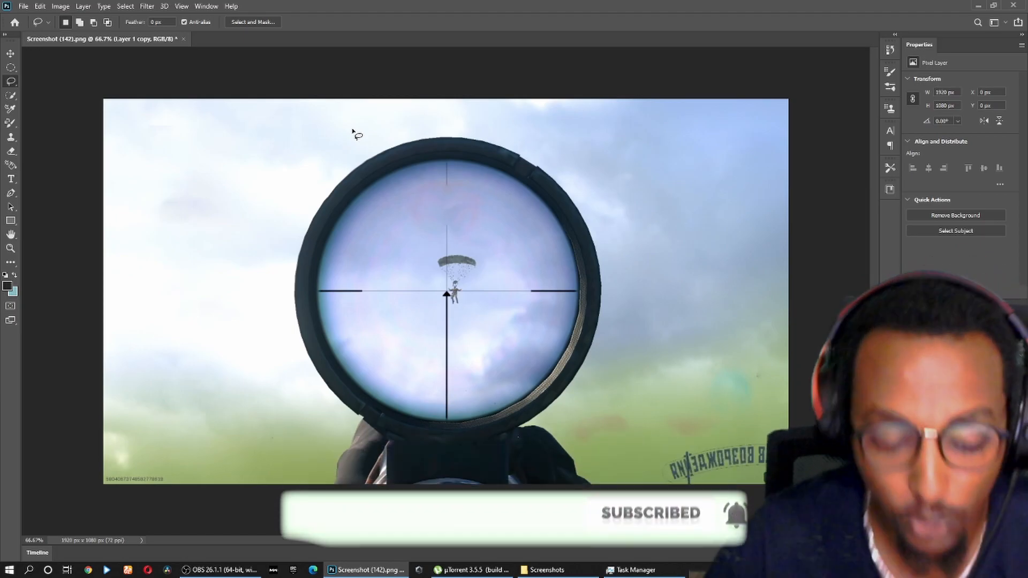
Switch to File Explorer, look through the Downloads folder, and return to Photoshop.
key("alt+Tab")
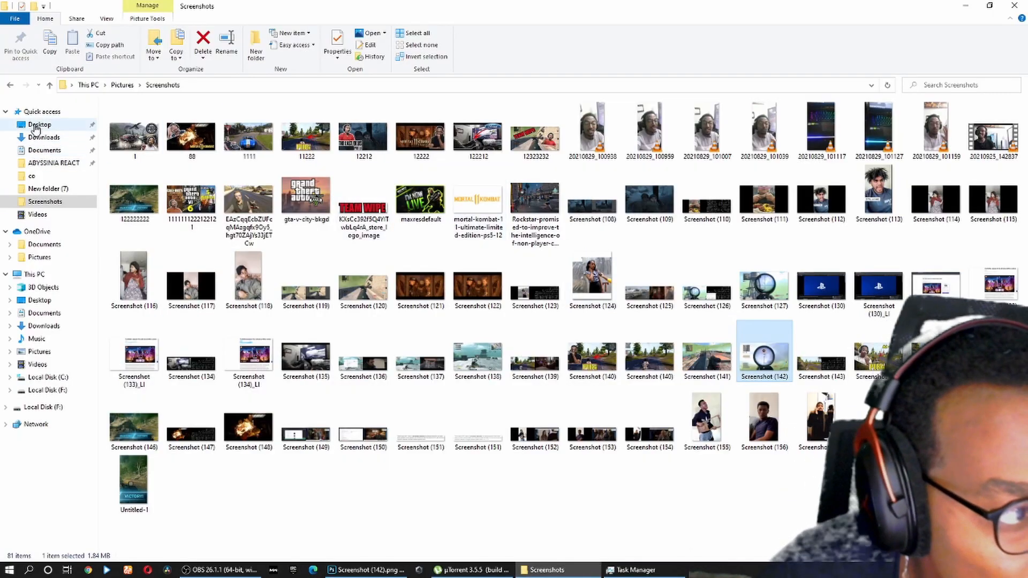
left_click(41, 137)
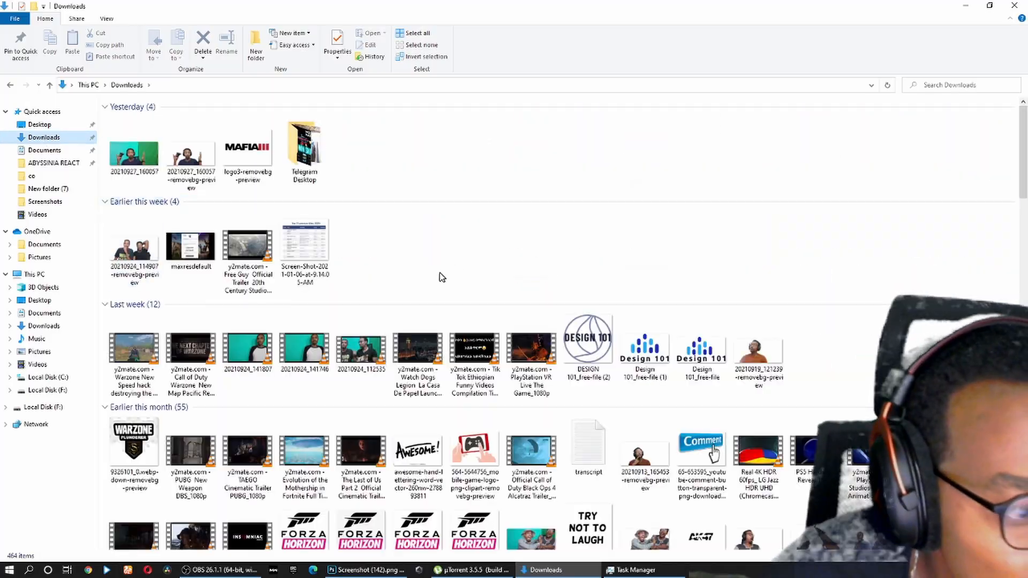
key("alt+Tab")
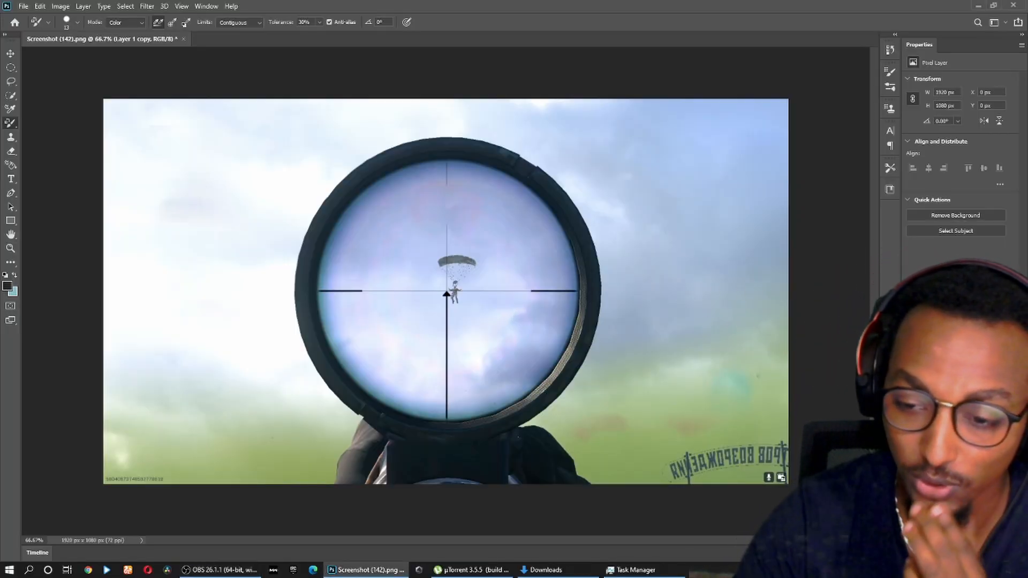
Toggle the retouched layer's visibility several times to compare the cleaned image with the original screenshot.
key("ctrl+comma")
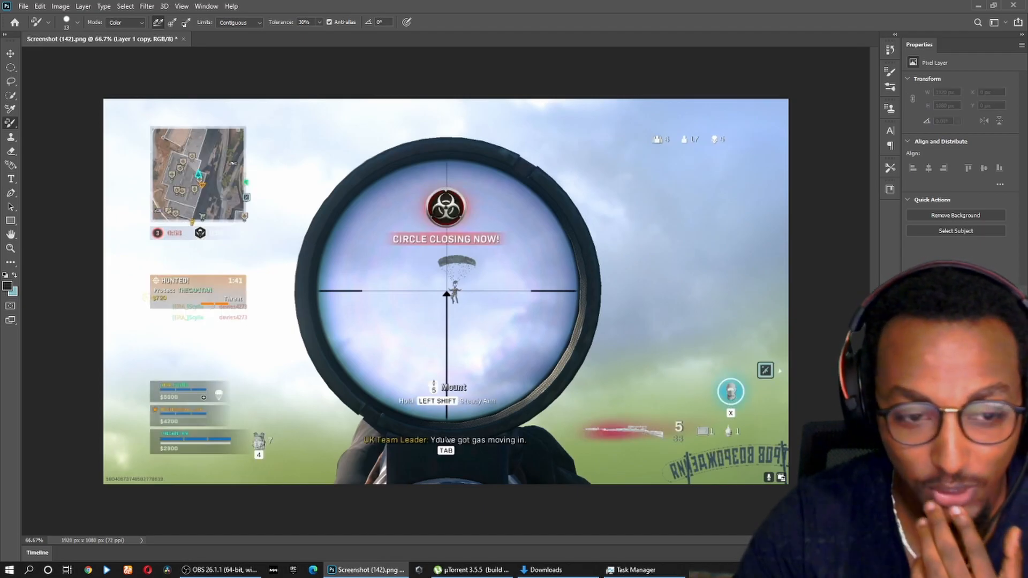
key("ctrl+comma")
key("ctrl+comma")
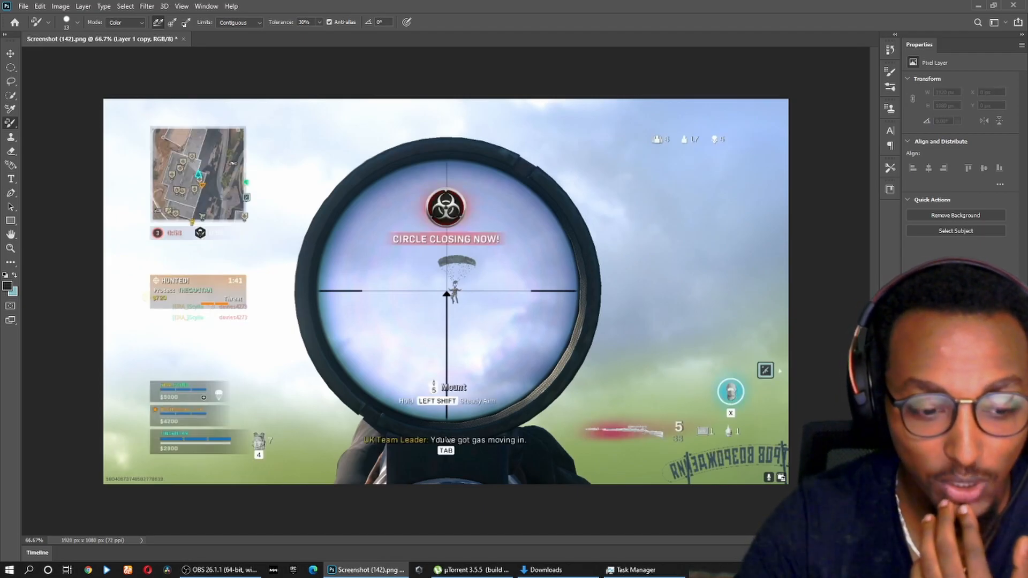
key("ctrl+comma")
key("ctrl+comma")
key("ctrl+comma")
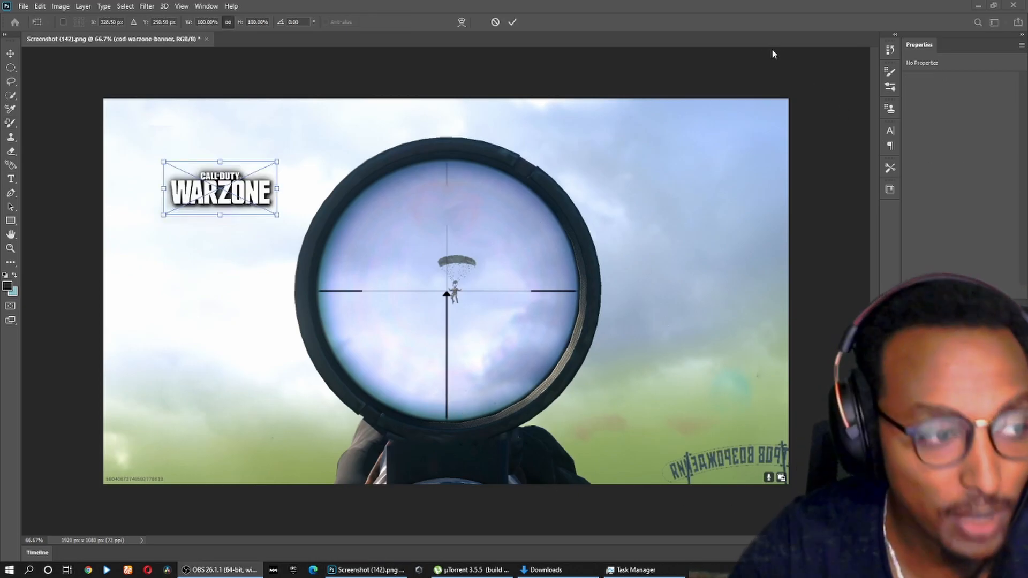
Enlarge the placed Call of Duty Warzone logo to about 210%, position it in the image's upper-left corner, and commit the placement.
left_click(266, 224)
left_click_drag(165, 161, 202, 136)
left_click_drag(218, 196, 240, 176)
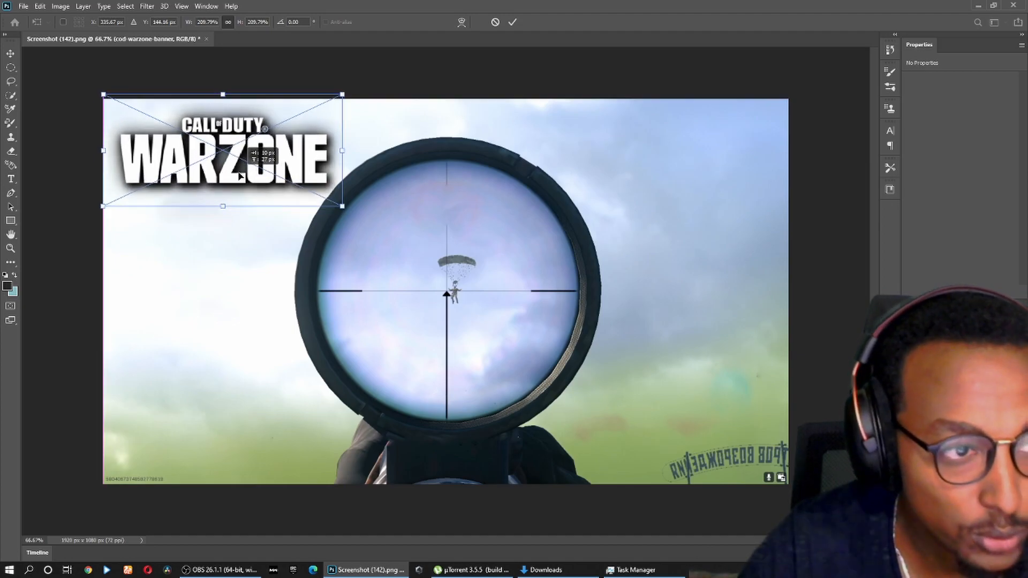
left_click(512, 22)
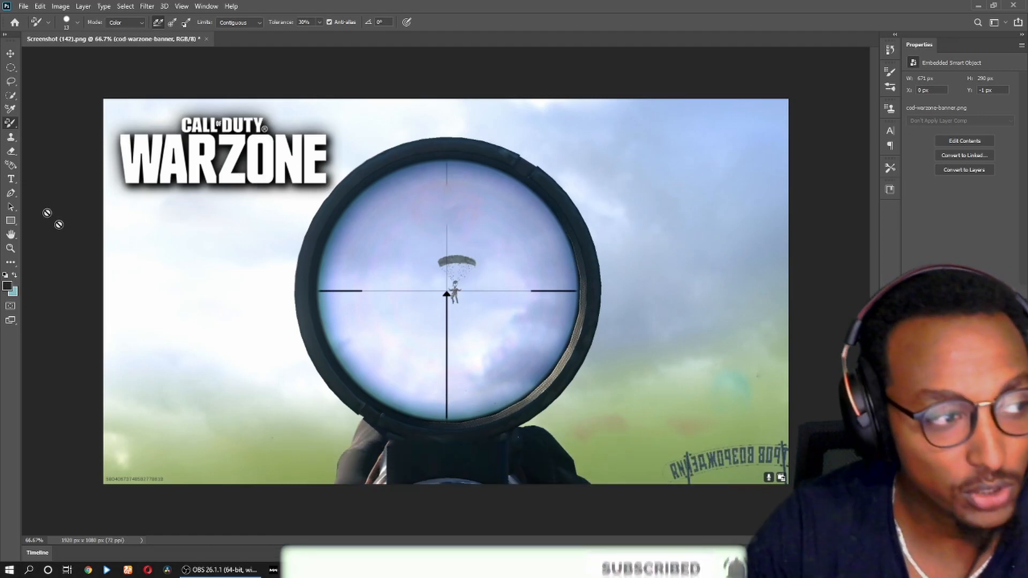
Draw a paragraph text box about 434 by 215 px in the sky at the image's upper right and commit it with the placeholder text.
left_click(11, 179)
left_click_drag(589, 132, 743, 208)
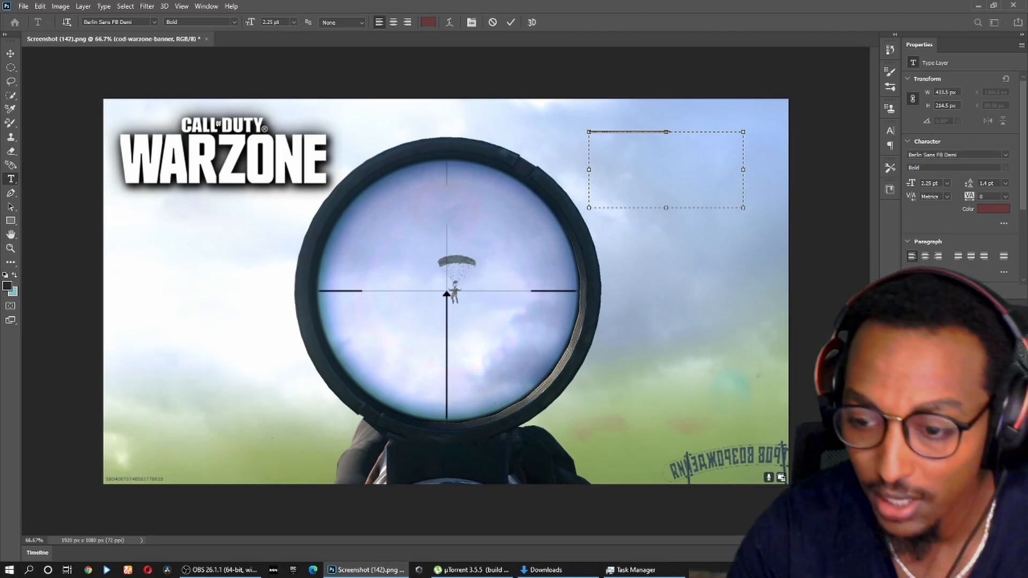
key("ctrl+Return")
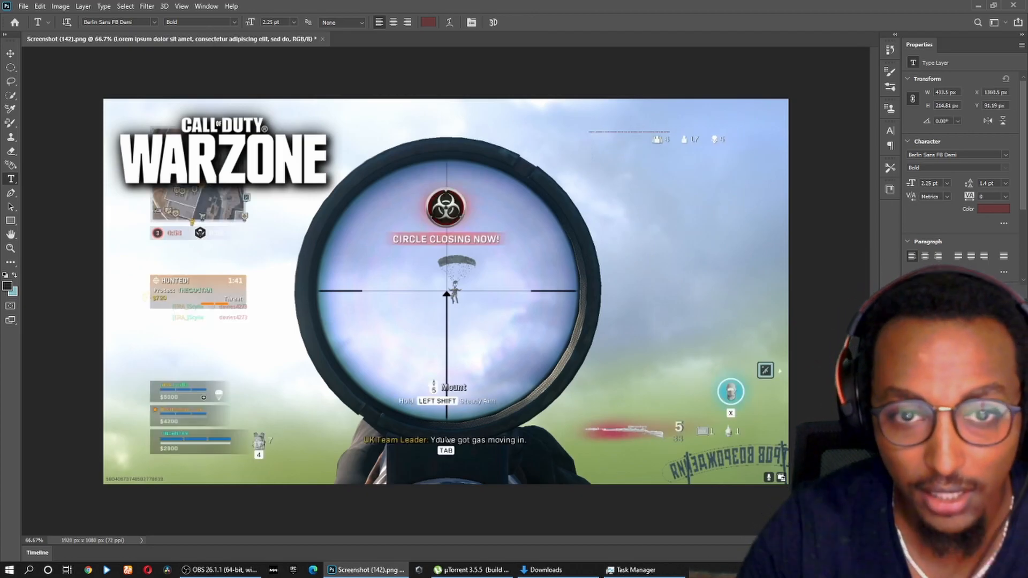